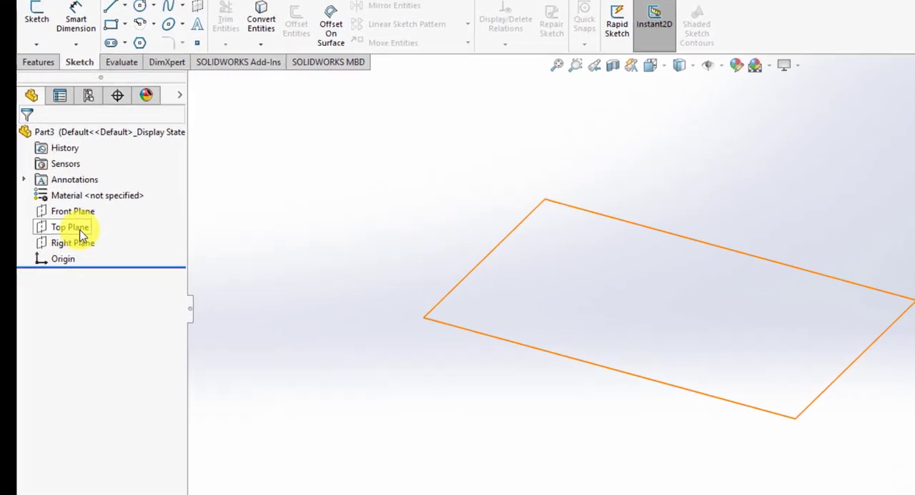
Start a new sketch on the Top Plane
{"action": "left_click", "coordinate": [52, 207]}
{"action": "right_click", "coordinate": [55, 206]}
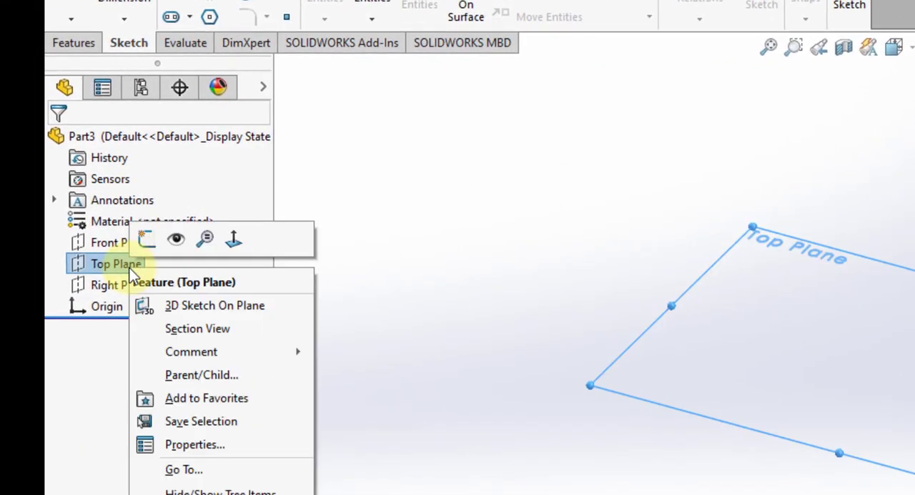
{"action": "left_click", "coordinate": [147, 241]}
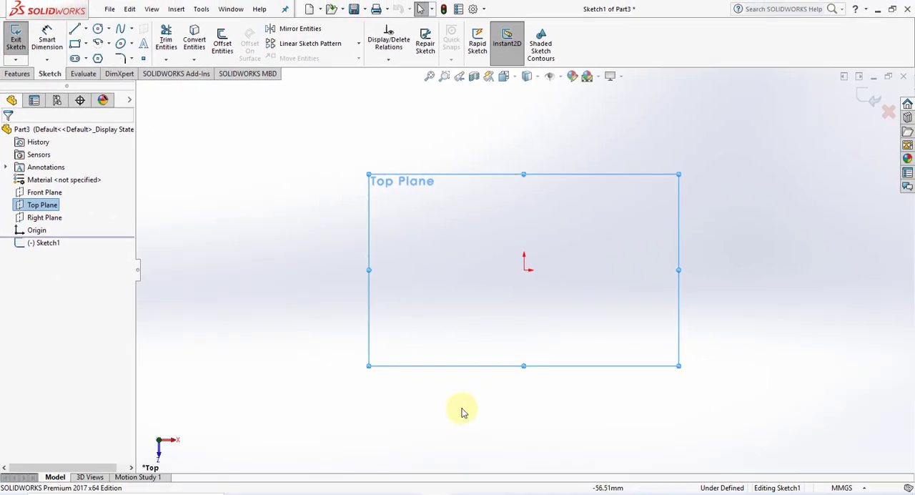
{"action": "scroll", "coordinate": [594, 241], "scroll_direction": "down", "scroll_amount": 2}
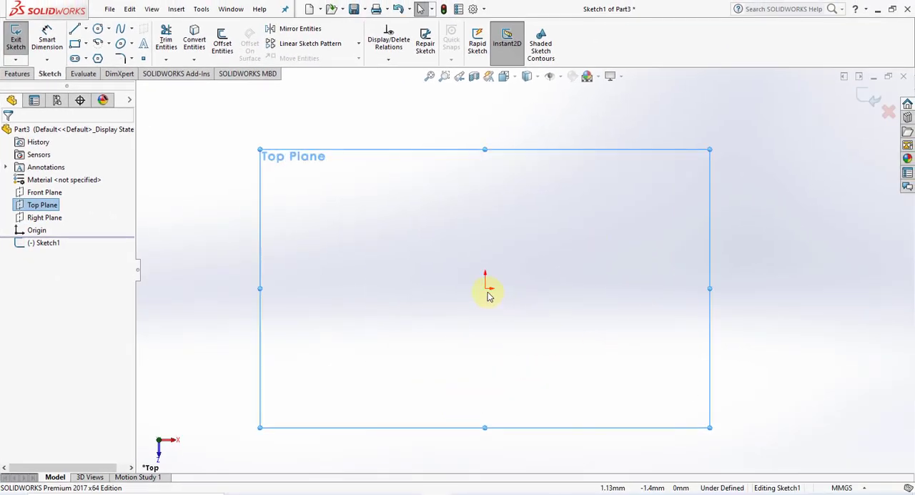
{"action": "scroll", "coordinate": [503, 286], "scroll_direction": "up", "scroll_amount": 1}
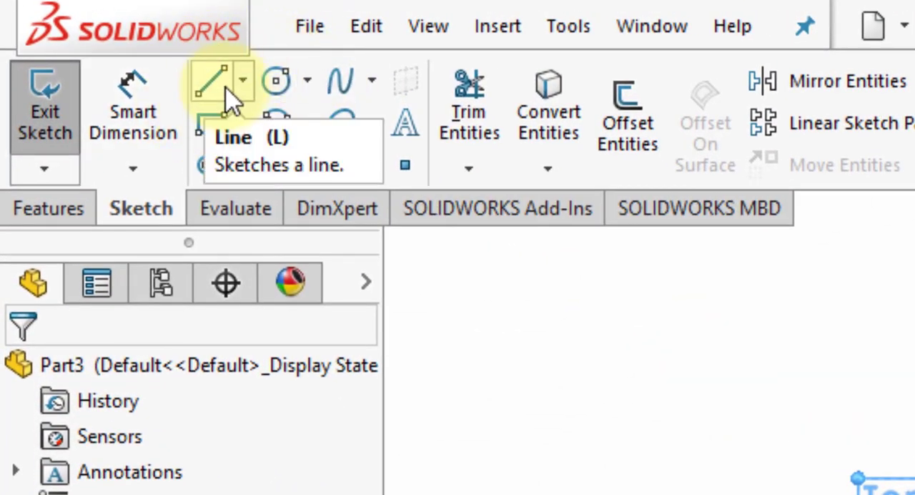
From the origin, sketch connected lines about 64 mm vertically upward, about 77 mm horizontally to the right, and about 141 mm straight down
{"action": "left_click", "coordinate": [244, 84]}
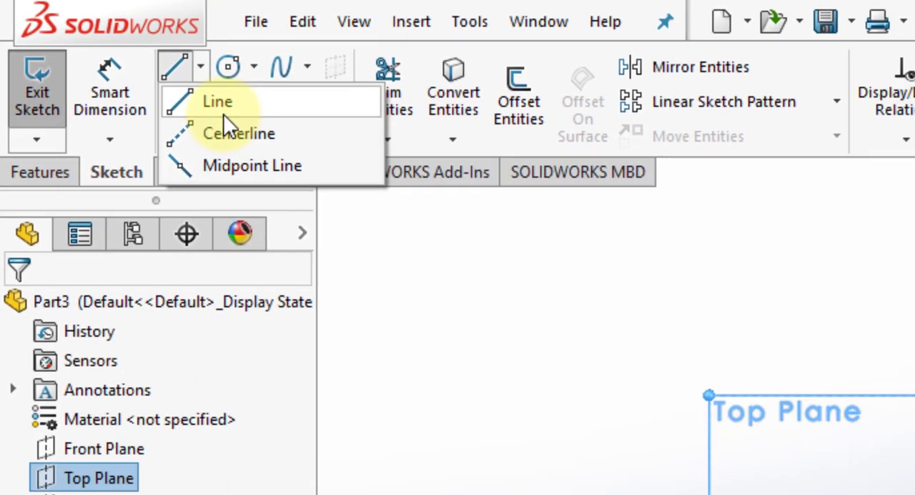
{"action": "left_click", "coordinate": [223, 111]}
{"action": "left_click", "coordinate": [486, 278]}
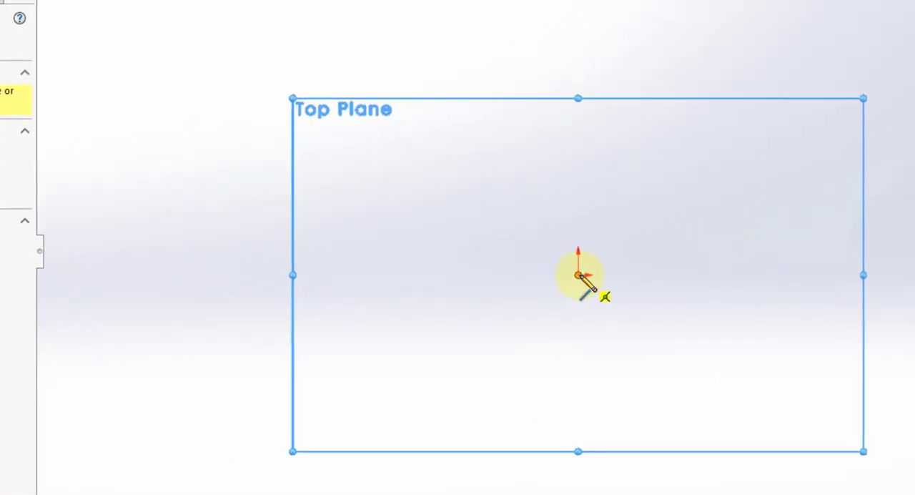
{"action": "left_click", "coordinate": [578, 275]}
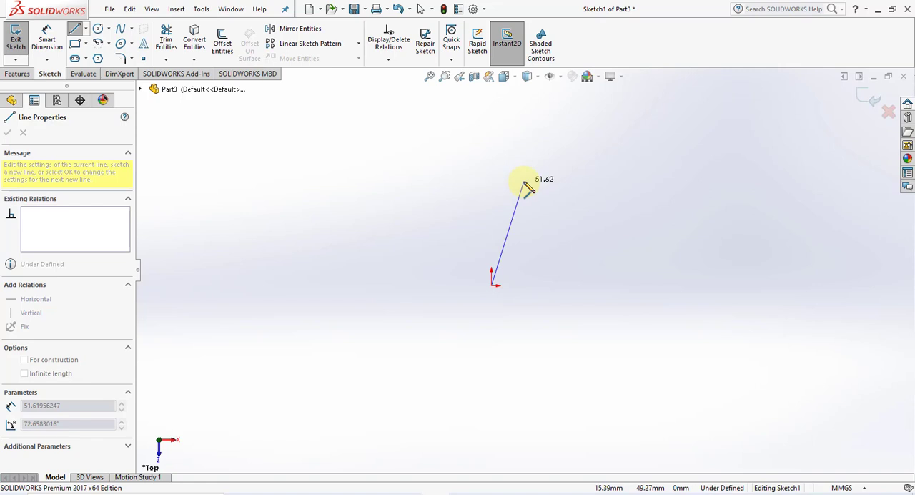
{"action": "left_click", "coordinate": [492, 152]}
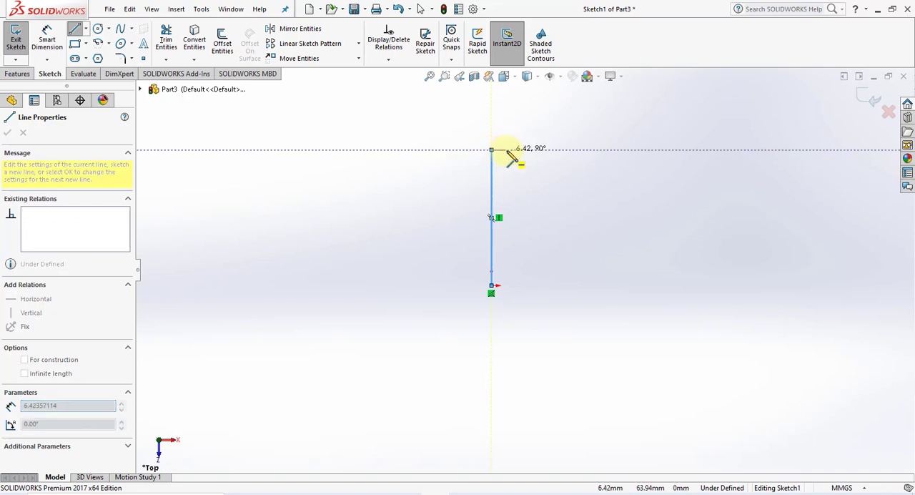
{"action": "left_click", "coordinate": [654, 151]}
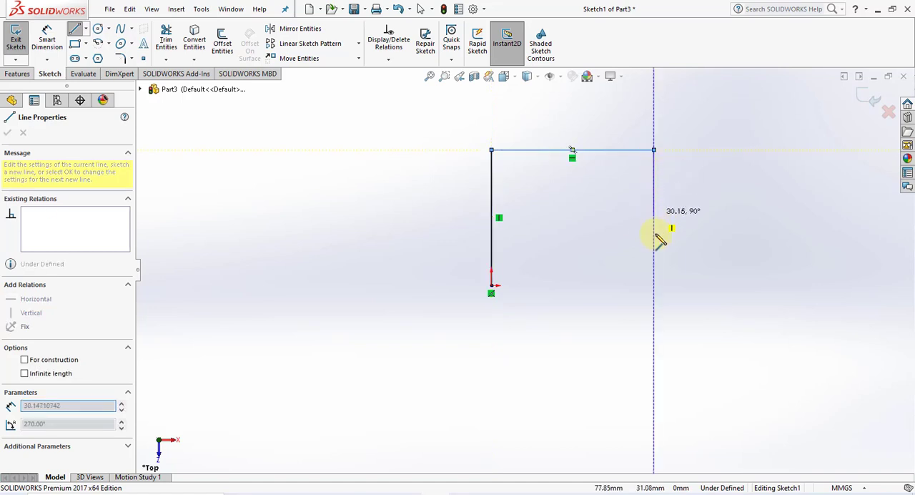
{"action": "scroll", "coordinate": [654, 271], "scroll_direction": "up", "scroll_amount": 2}
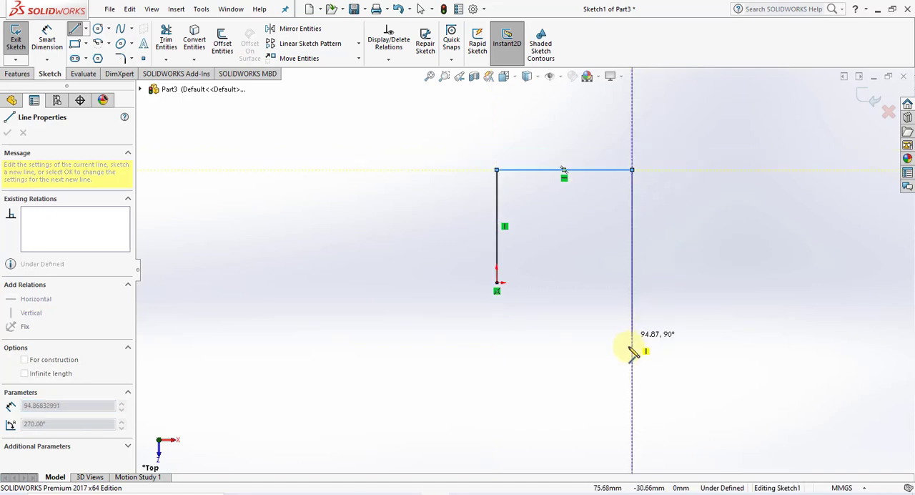
{"action": "left_click", "coordinate": [635, 421]}
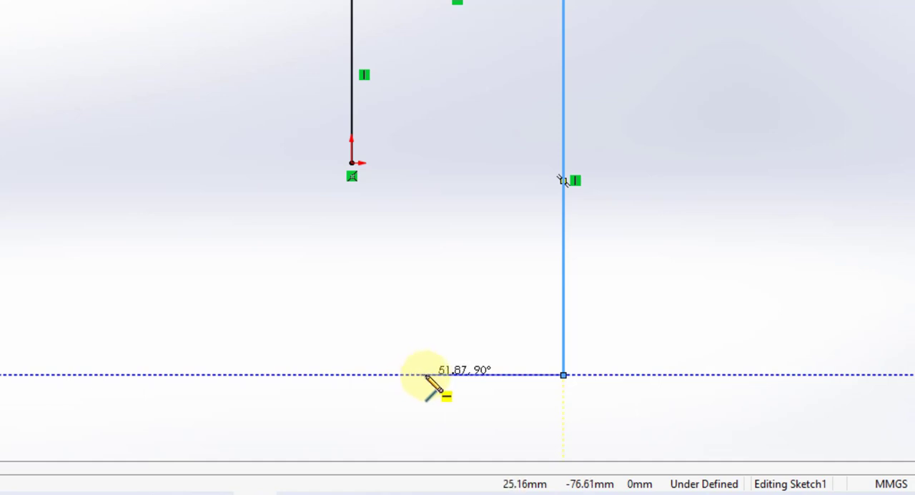
{"action": "left_click", "coordinate": [563, 375]}
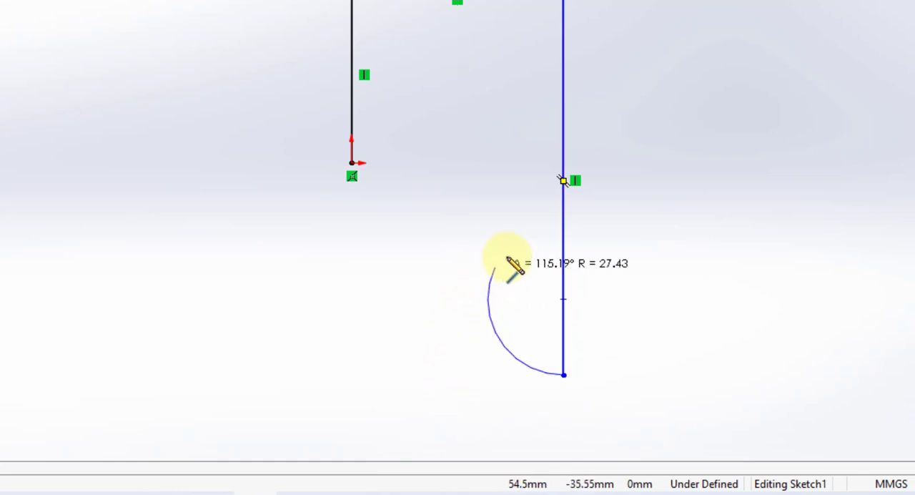
{"action": "right_click", "coordinate": [486, 392]}
{"action": "left_click", "coordinate": [510, 339]}
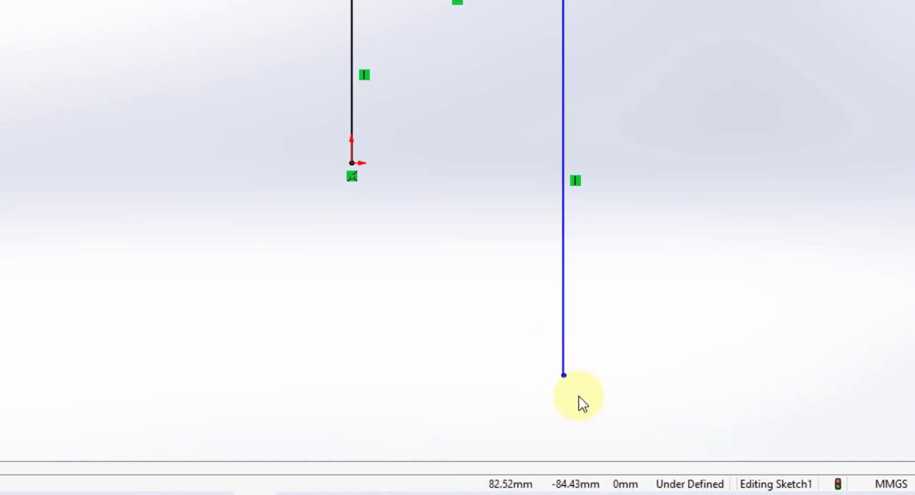
Sketch a 180° tangent arc of about 31 mm radius bulging downward from the lower end of the long vertical line
{"action": "right_click_drag", "start_coordinate": [521, 361], "coordinate": [366, 360]}
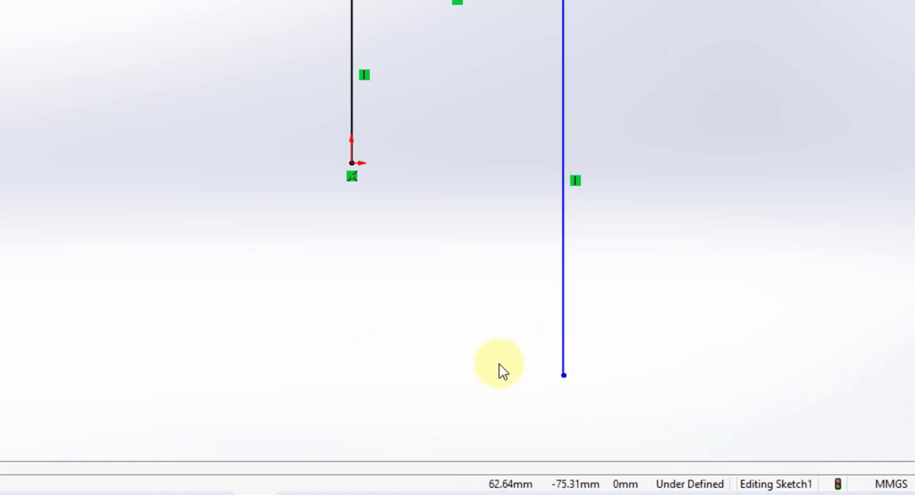
{"action": "left_click", "coordinate": [563, 376]}
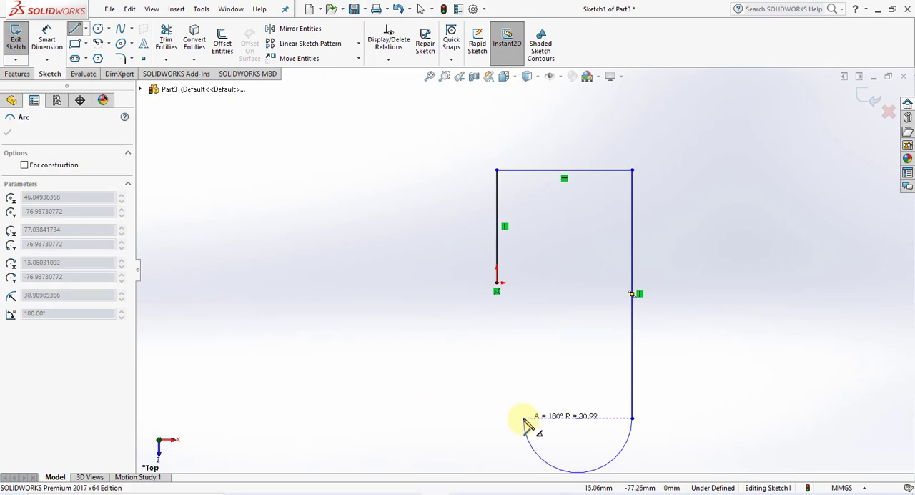
{"action": "left_click", "coordinate": [524, 421]}
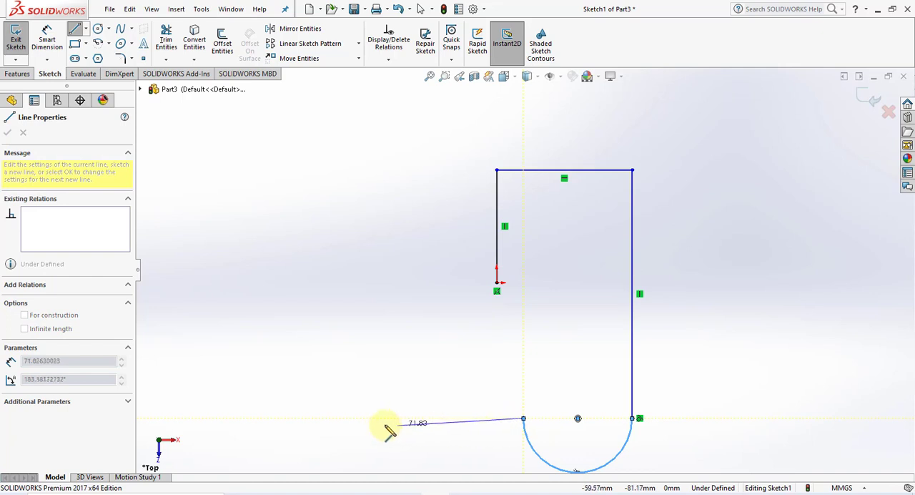
Continue the profile with a horizontal line leftward, a vertical line about 77 mm up to origin level, and a line about 37 mm rightward
{"action": "left_click", "coordinate": [345, 418]}
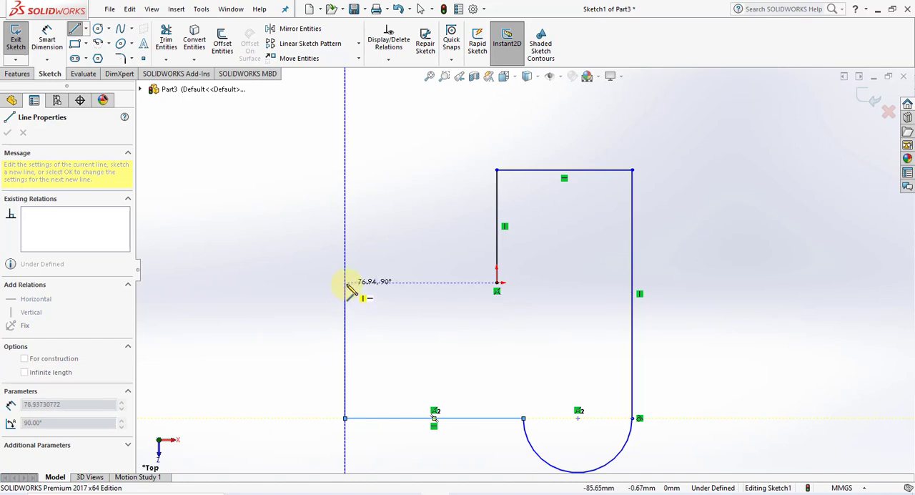
{"action": "left_click", "coordinate": [346, 282]}
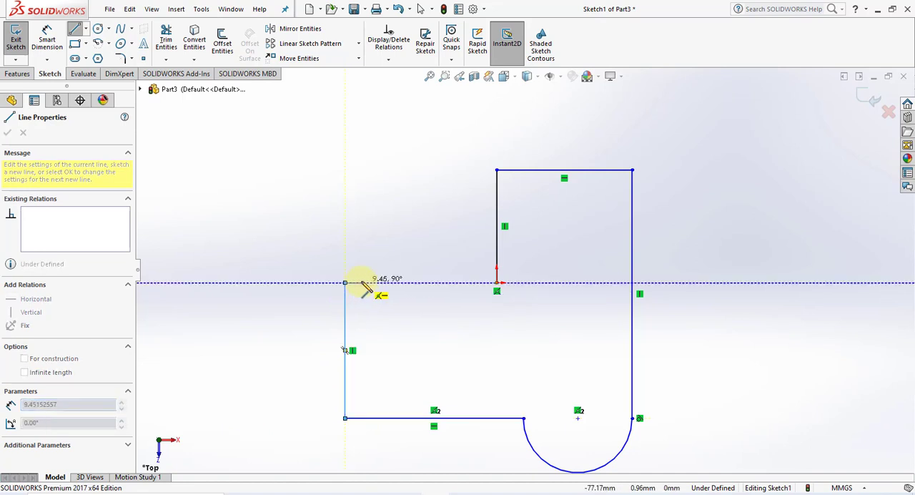
{"action": "left_click", "coordinate": [412, 284]}
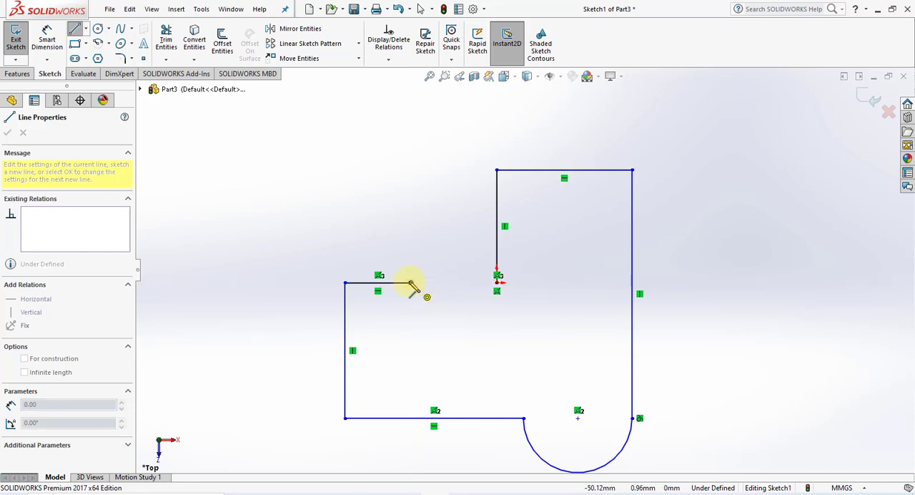
Add an upward 180° arc of about 15.8 mm radius, then close the profile with a horizontal line of about 17.5 mm to the origin
{"action": "left_click", "coordinate": [412, 282]}
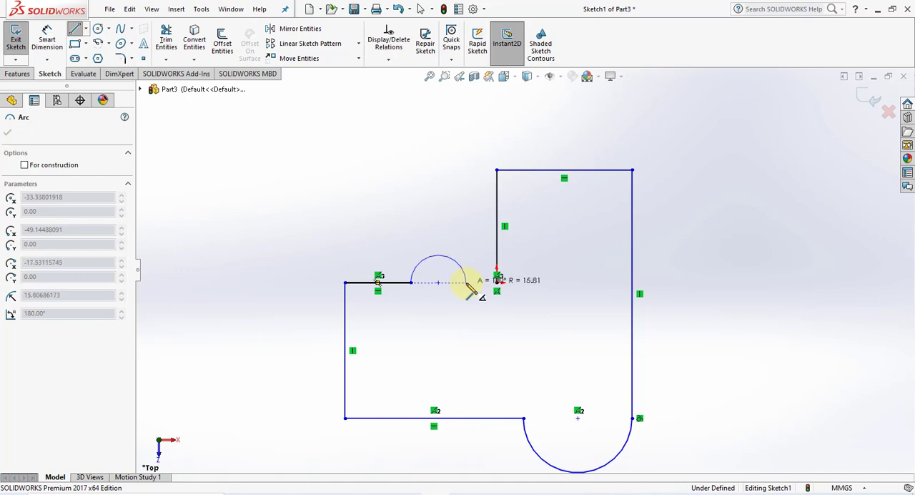
{"action": "left_click", "coordinate": [466, 284]}
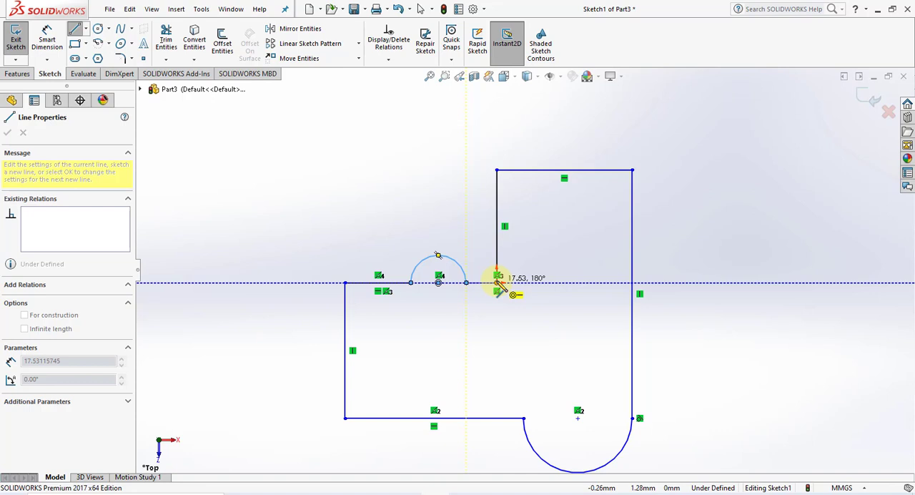
{"action": "left_click", "coordinate": [498, 282]}
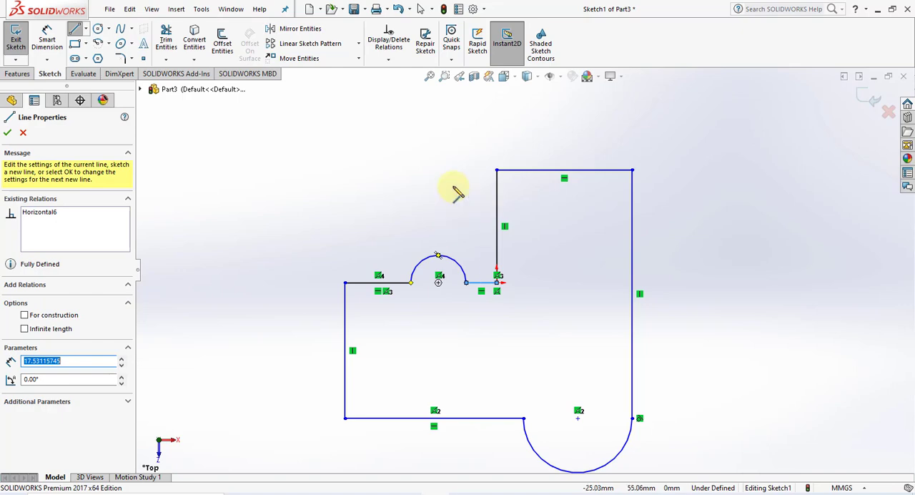
{"action": "right_click", "coordinate": [454, 189]}
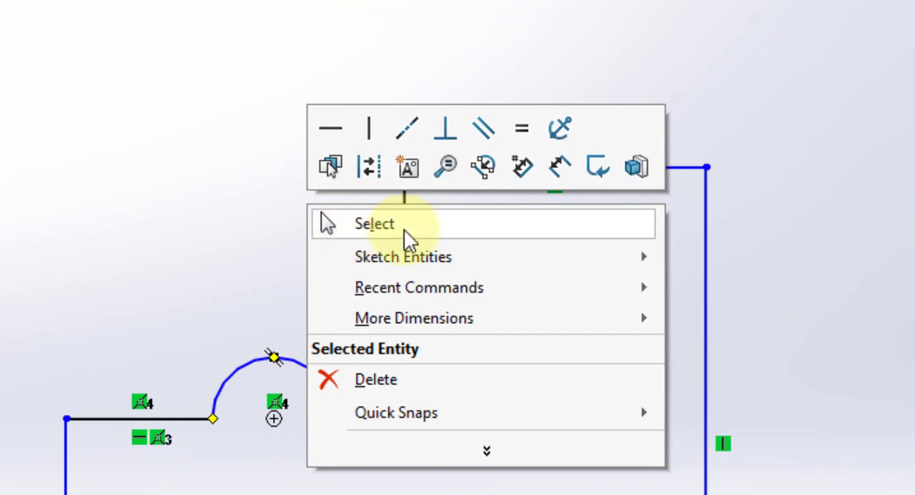
{"action": "left_click", "coordinate": [404, 228]}
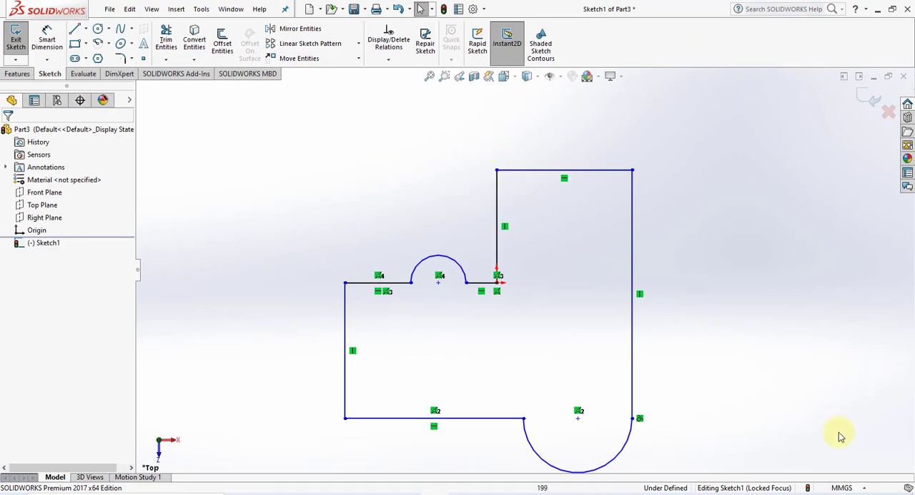
{"action": "scroll", "coordinate": [599, 410], "scroll_direction": "up", "scroll_amount": 4}
{"action": "scroll", "coordinate": [598, 403], "scroll_direction": "down", "scroll_amount": 3}
{"action": "scroll", "coordinate": [499, 222], "scroll_direction": "up", "scroll_amount": 2}
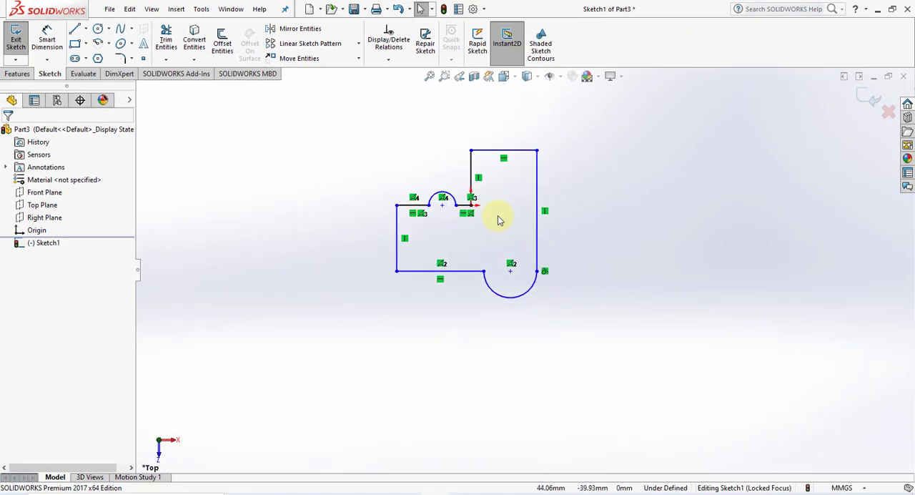
{"action": "scroll", "coordinate": [498, 180], "scroll_direction": "down", "scroll_amount": 3}
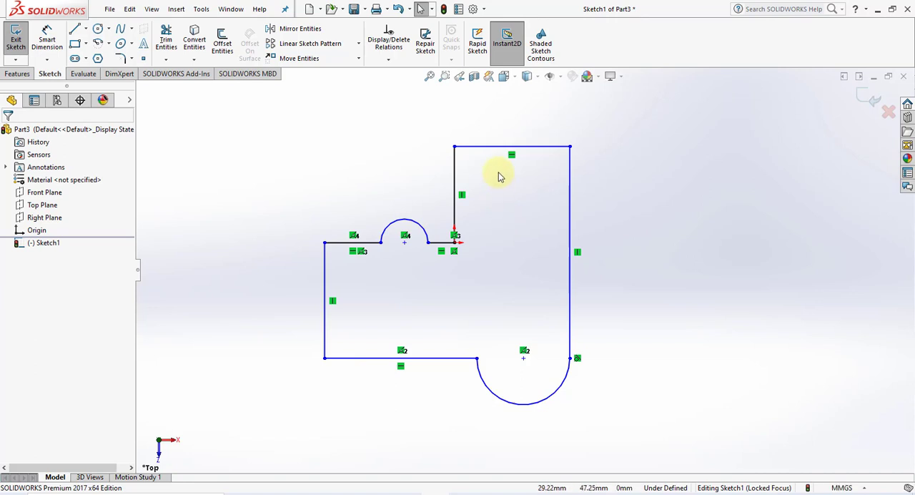
{"action": "scroll", "coordinate": [499, 176], "scroll_direction": "up", "scroll_amount": 1}
{"action": "scroll", "coordinate": [499, 176], "scroll_direction": "down", "scroll_amount": 1}
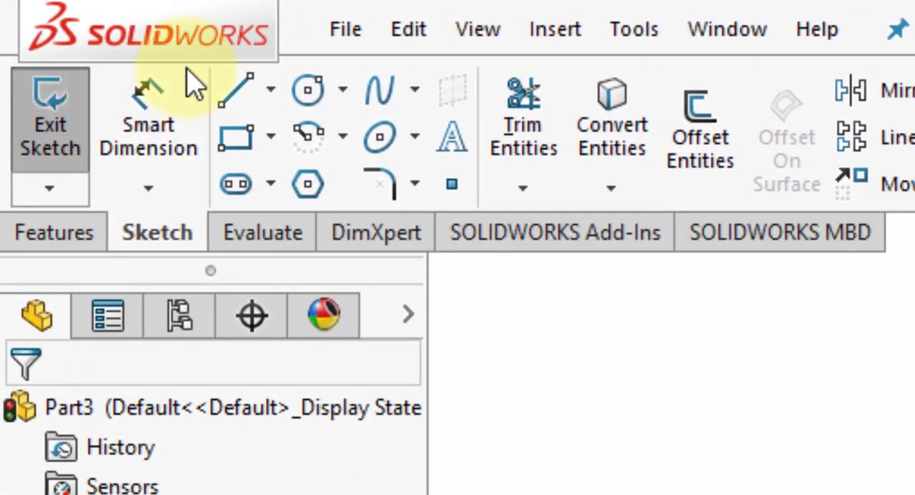
Add a Smart Dimension above the profile's uppermost horizontal line
{"action": "left_click", "coordinate": [173, 183]}
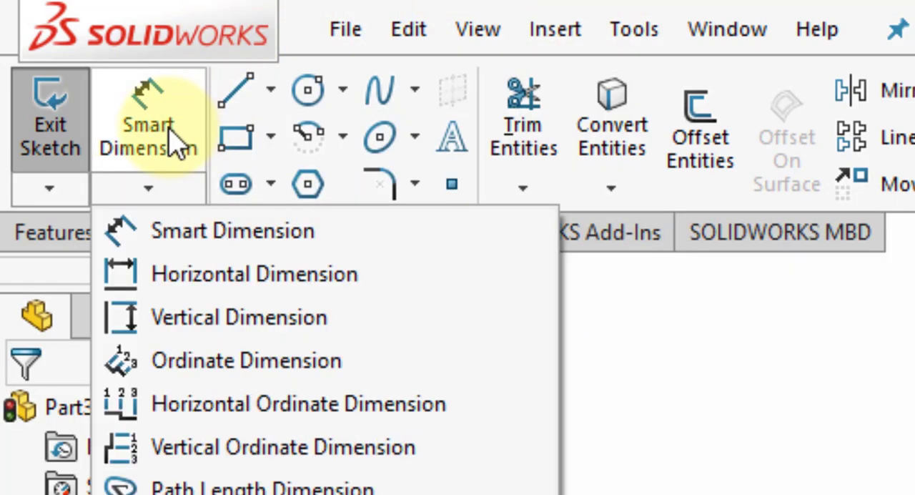
{"action": "left_click", "coordinate": [155, 126]}
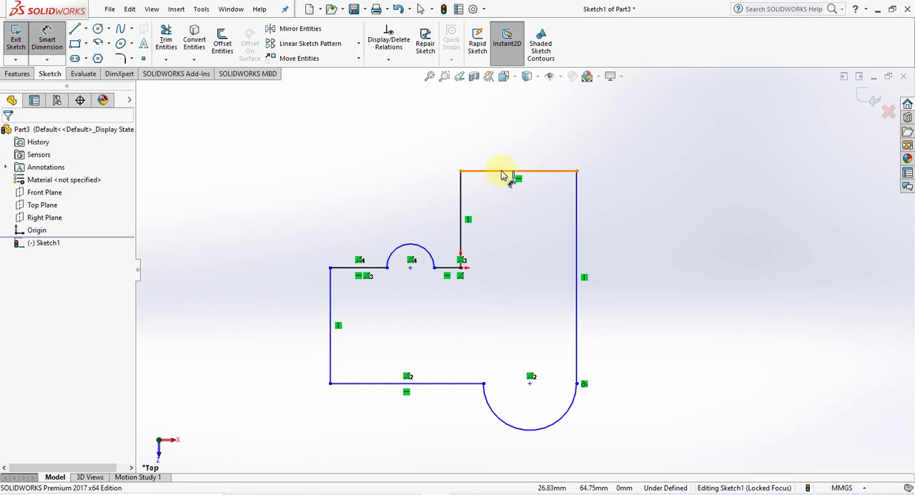
{"action": "left_click", "coordinate": [503, 173]}
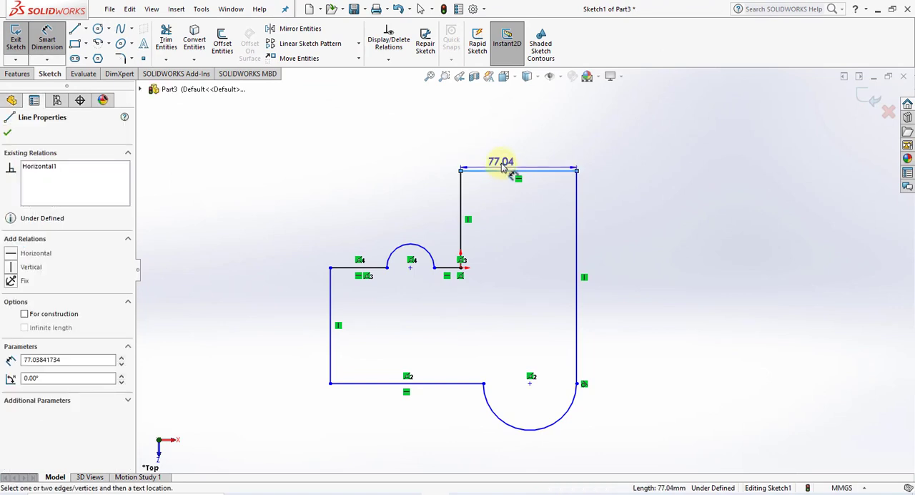
{"action": "left_click", "coordinate": [506, 155]}
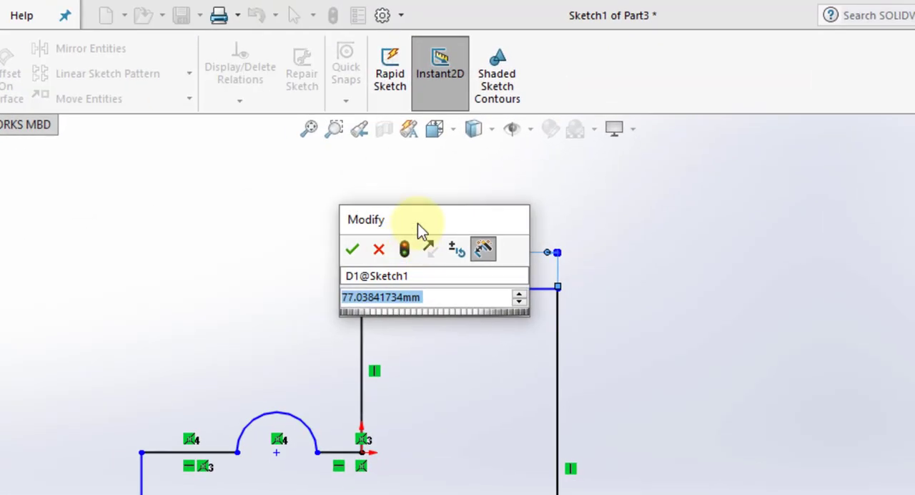
{"action": "left_click_drag", "start_coordinate": [422, 229], "coordinate": [296, 193]}
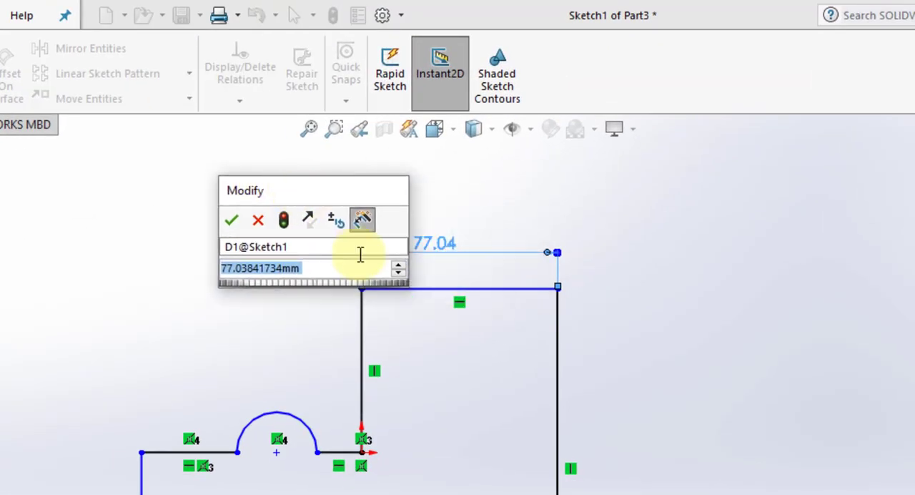
Try adjusting the uppermost line's length up and down in 10 mm increments
{"action": "left_click", "coordinate": [401, 267]}
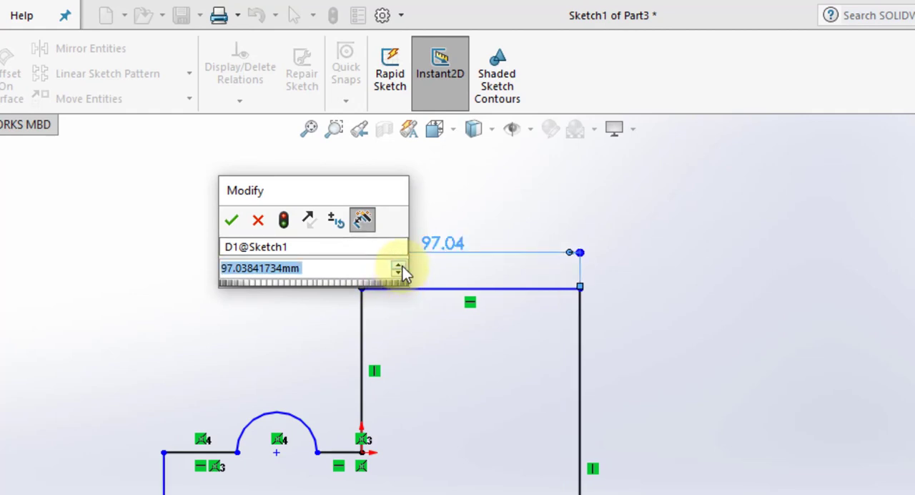
{"action": "left_click", "coordinate": [401, 267]}
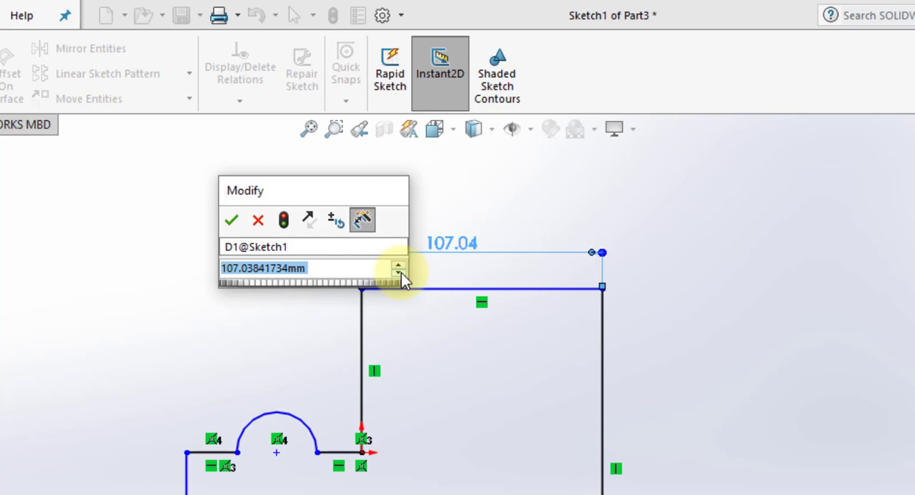
{"action": "left_click", "coordinate": [402, 273]}
{"action": "left_click", "coordinate": [401, 272]}
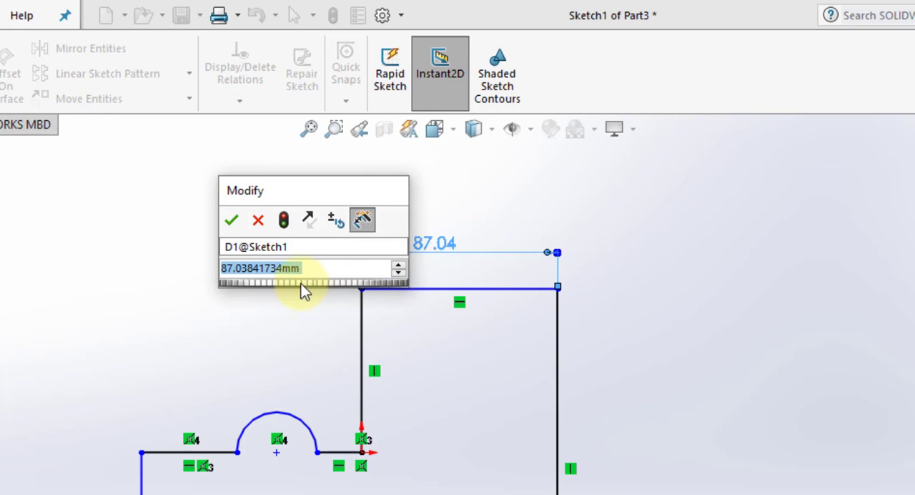
{"action": "mouse_move", "coordinate": [302, 284]}
{"action": "left_mouse_down"}
{"action": "mouse_move", "coordinate": [338, 289]}
{"action": "mouse_move", "coordinate": [307, 286]}
{"action": "mouse_move", "coordinate": [315, 286]}
{"action": "left_mouse_up"}
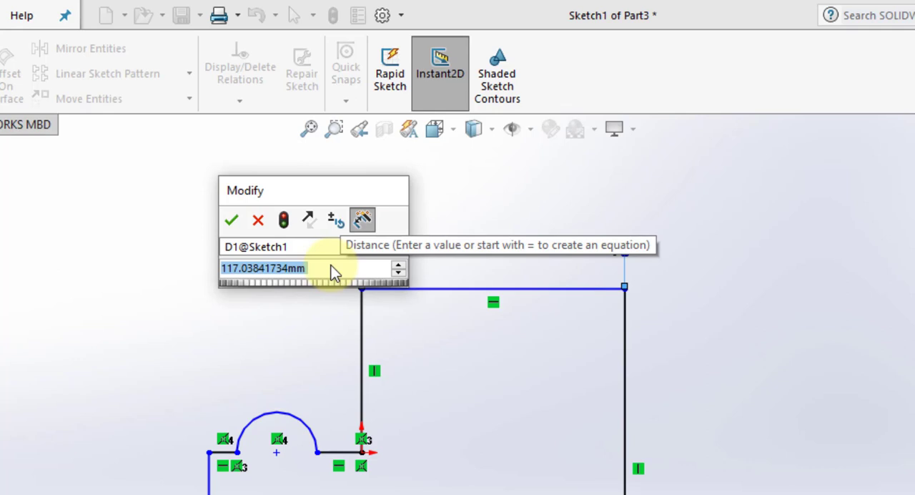
Set the uppermost horizontal line's length to 100 mm
{"action": "type", "text": "100"}
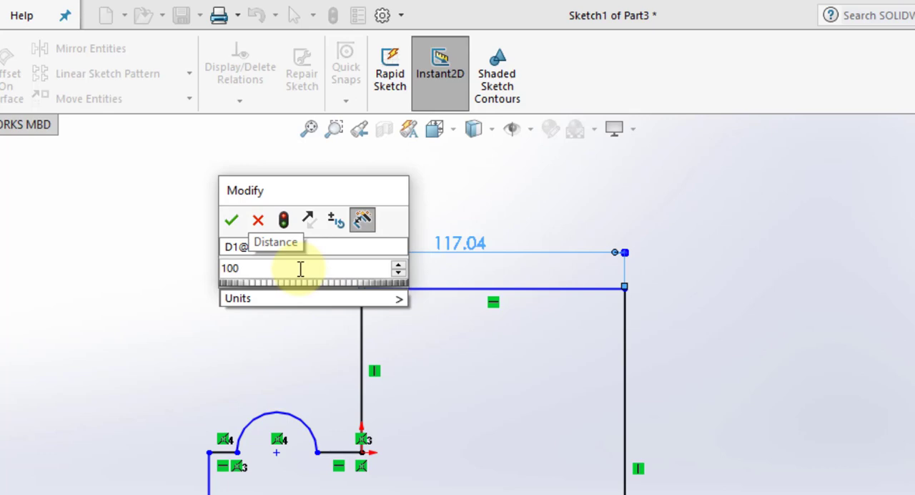
{"action": "left_click", "coordinate": [230, 221]}
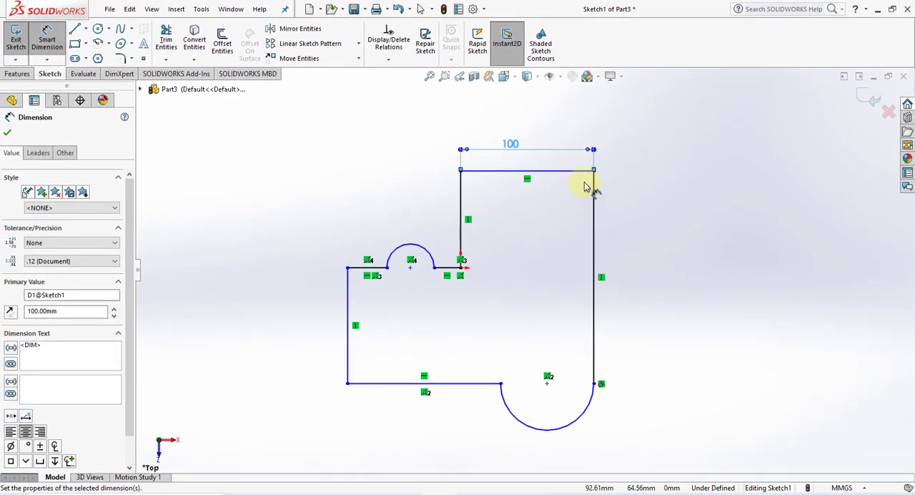
Dimension the long vertical line on the profile's right side to 150 mm
{"action": "left_click", "coordinate": [596, 208]}
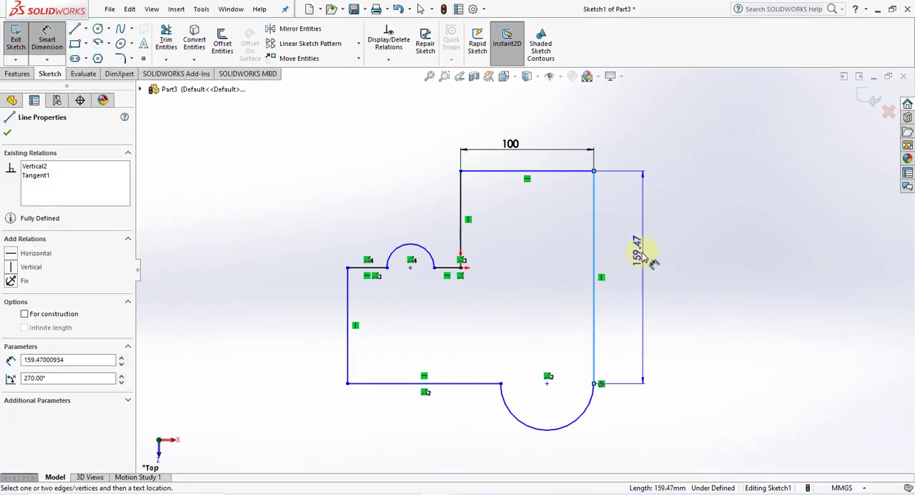
{"action": "left_click", "coordinate": [642, 282]}
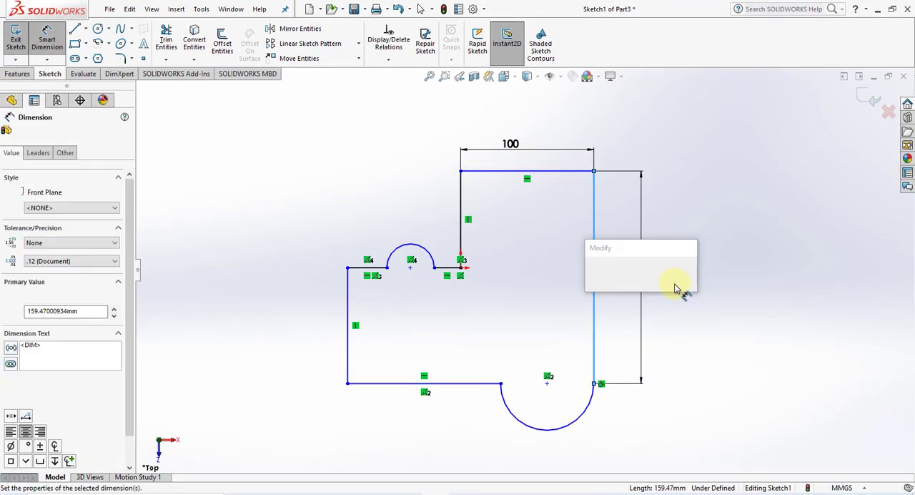
{"action": "type", "text": "15"}
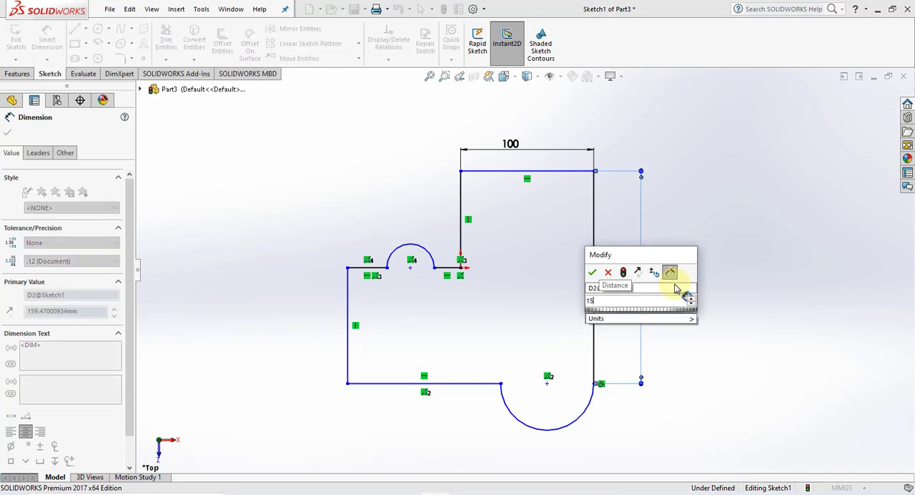
{"action": "type", "text": "0"}
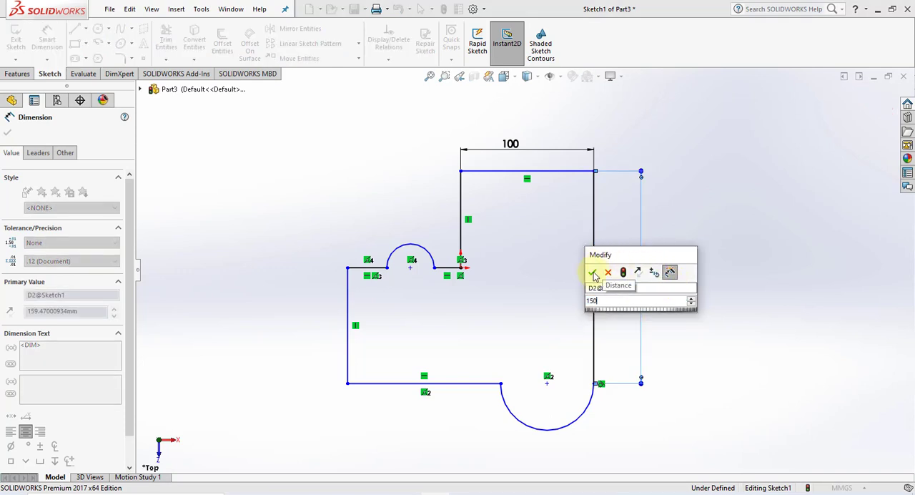
{"action": "left_click", "coordinate": [592, 272]}
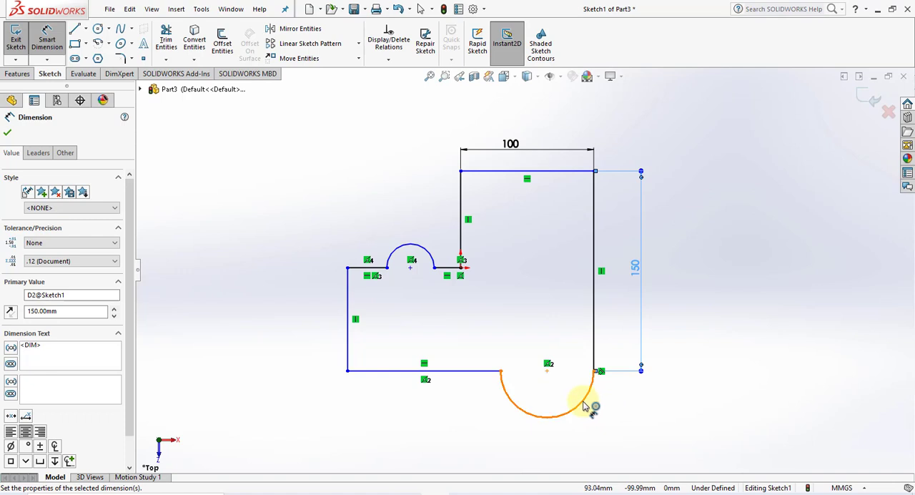
Dimension the large downward-bulging arc with a radius of 50 mm
{"action": "left_click", "coordinate": [589, 404]}
{"action": "left_click", "coordinate": [576, 414]}
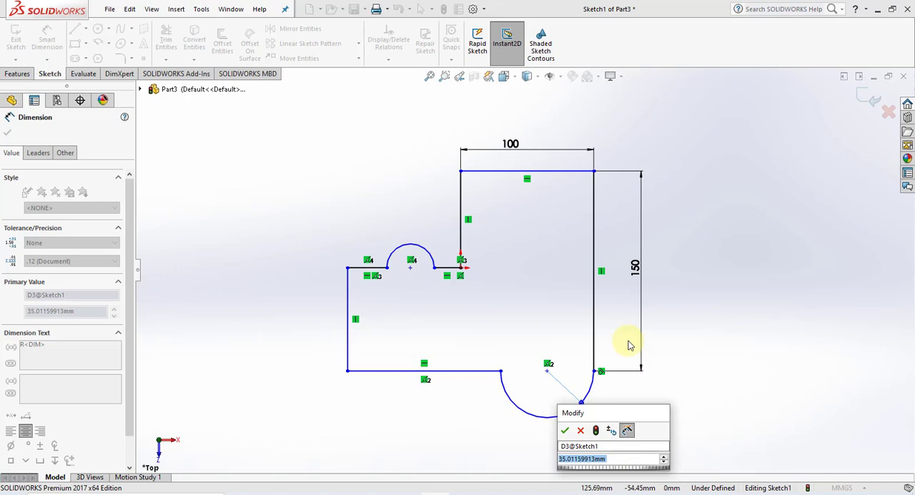
{"action": "key", "text": "Return"}
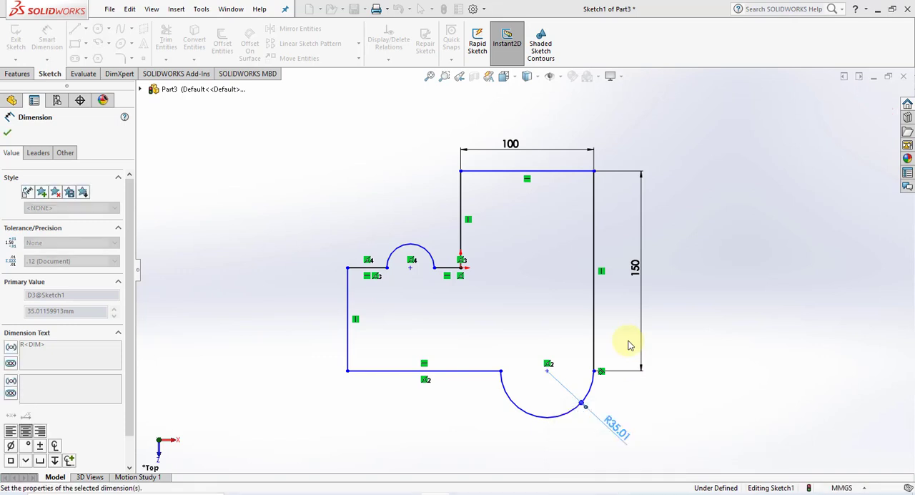
Dimension the lower horizontal line left of the large arc to 150 mm
{"action": "left_click", "coordinate": [420, 373]}
{"action": "left_click", "coordinate": [447, 416]}
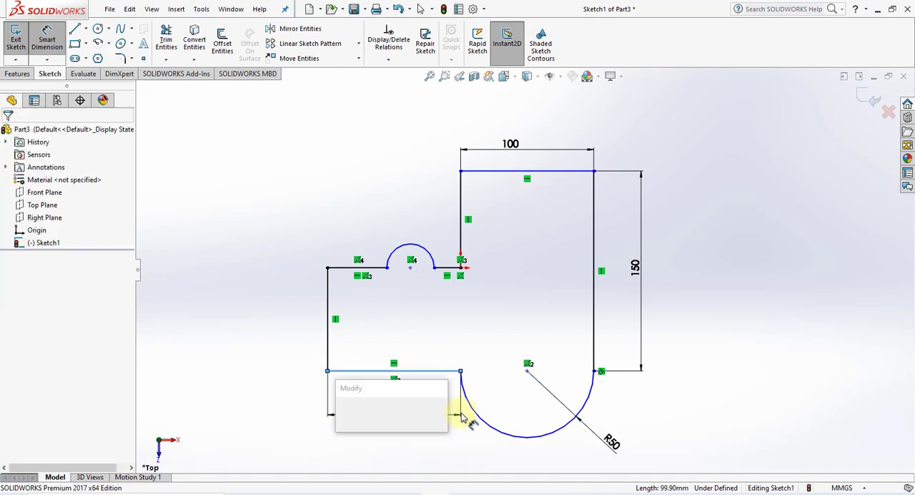
{"action": "type", "text": "150"}
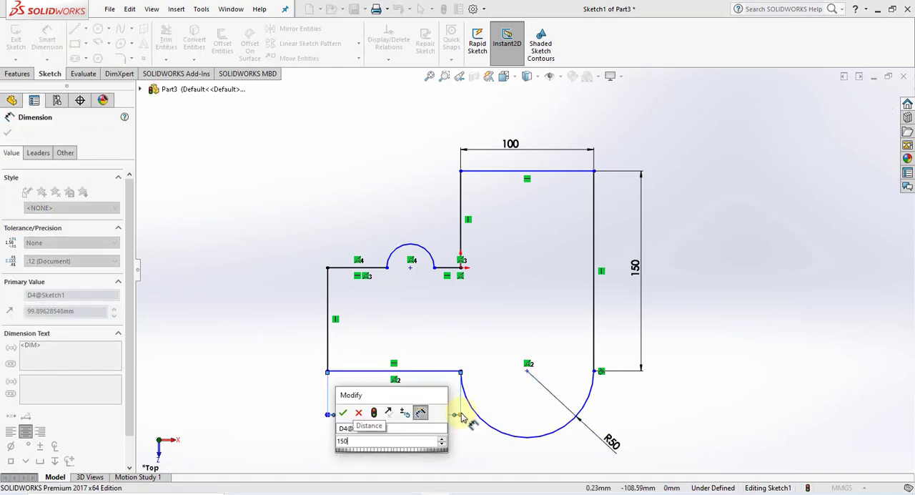
{"action": "key", "text": "Return"}
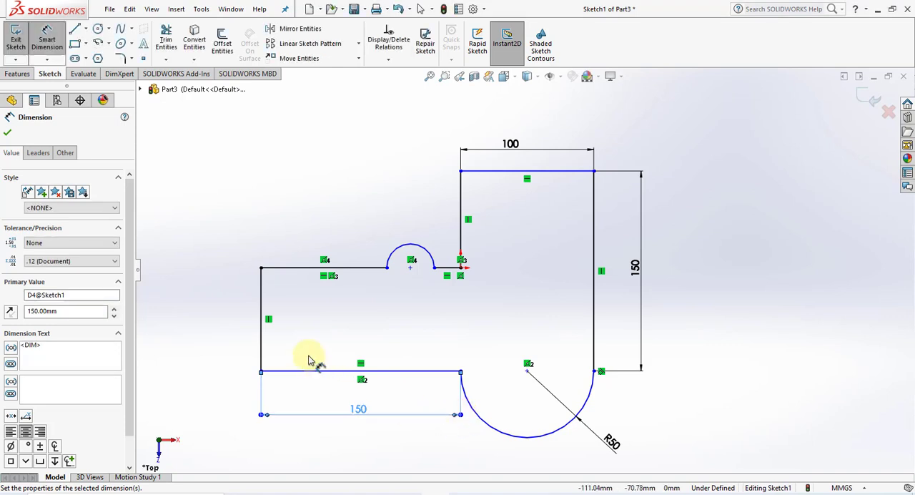
Dimension the vertical line at the profile's far left to 100 mm
{"action": "left_click", "coordinate": [260, 341]}
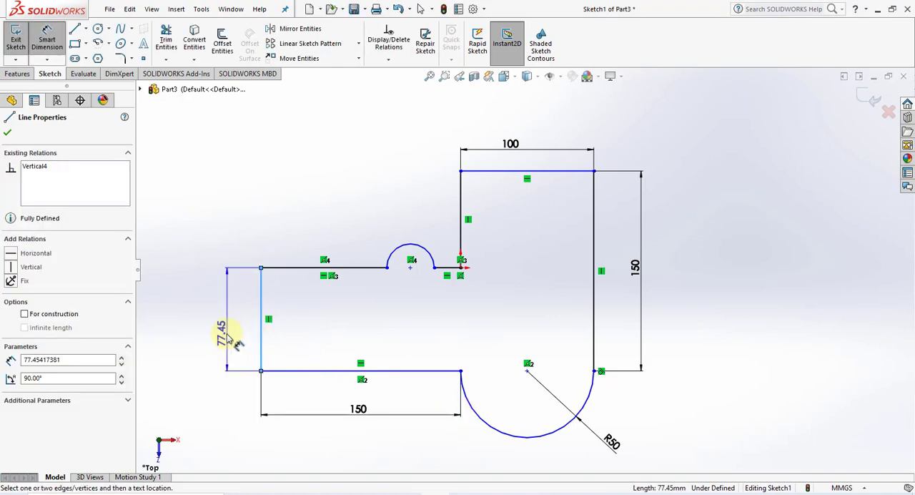
{"action": "left_click", "coordinate": [227, 326]}
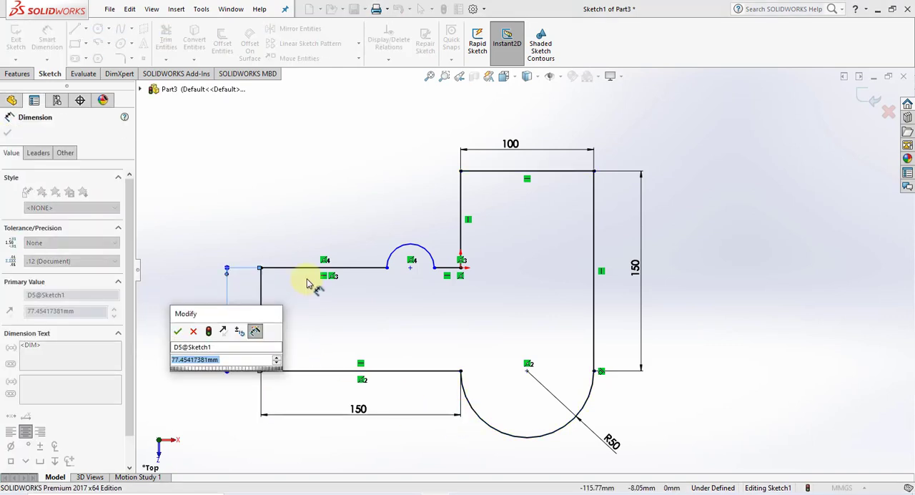
{"action": "type", "text": "100"}
{"action": "key", "text": "Return"}
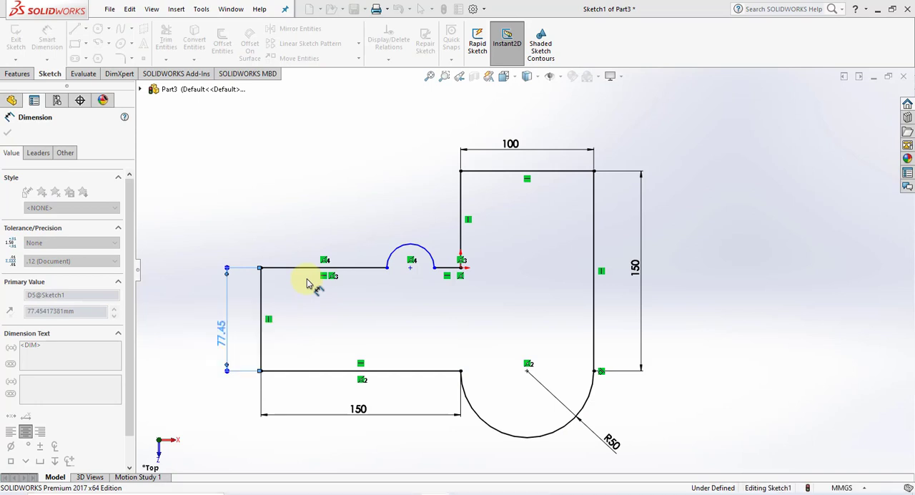
Dimension the horizontal line left of the small upper arc to 70 mm
{"action": "left_click", "coordinate": [315, 270]}
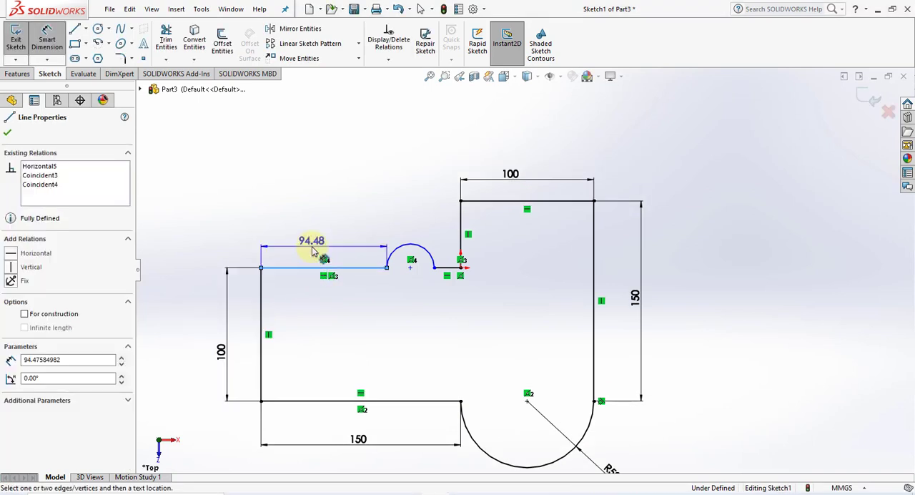
{"action": "left_click", "coordinate": [394, 243]}
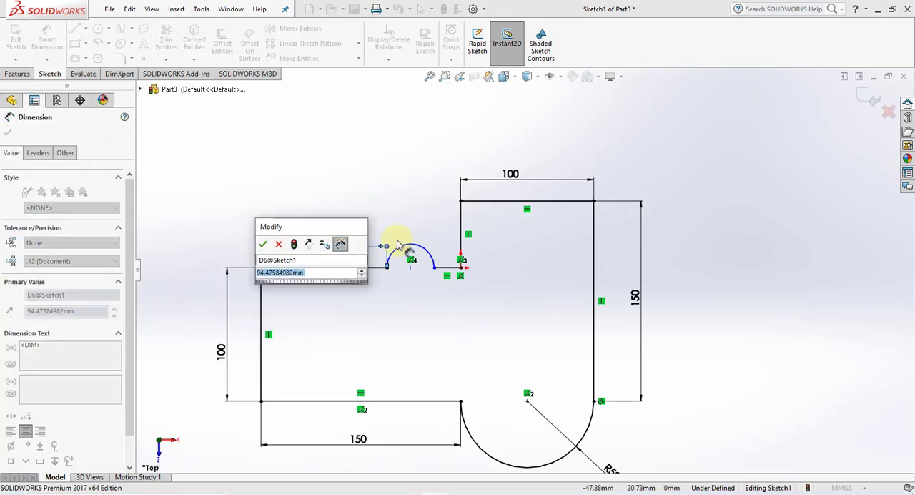
{"action": "type", "text": "70"}
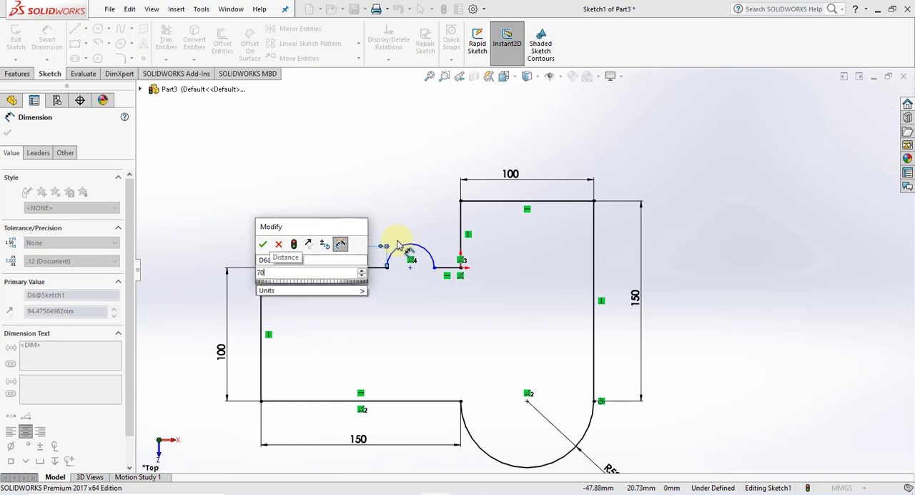
{"action": "key", "text": "Return"}
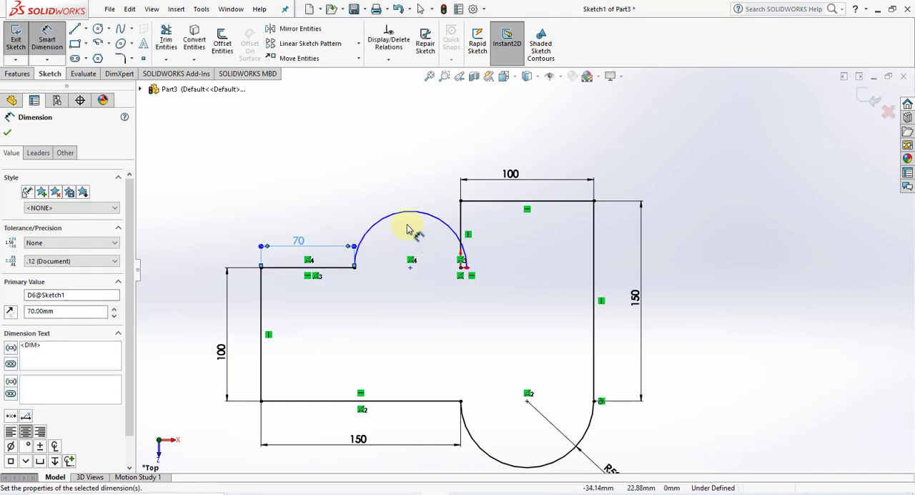
Dimension the small upward-bulging arc with a radius of 10 mm
{"action": "left_click", "coordinate": [400, 213]}
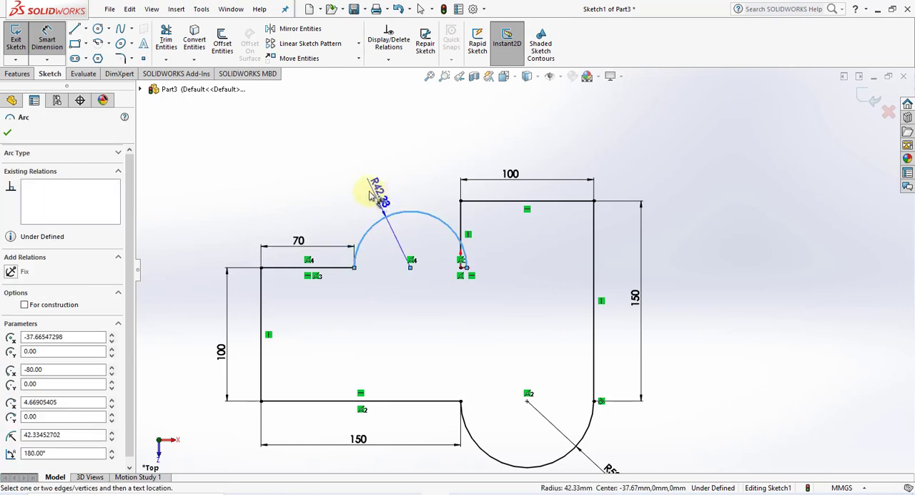
{"action": "left_click", "coordinate": [337, 180]}
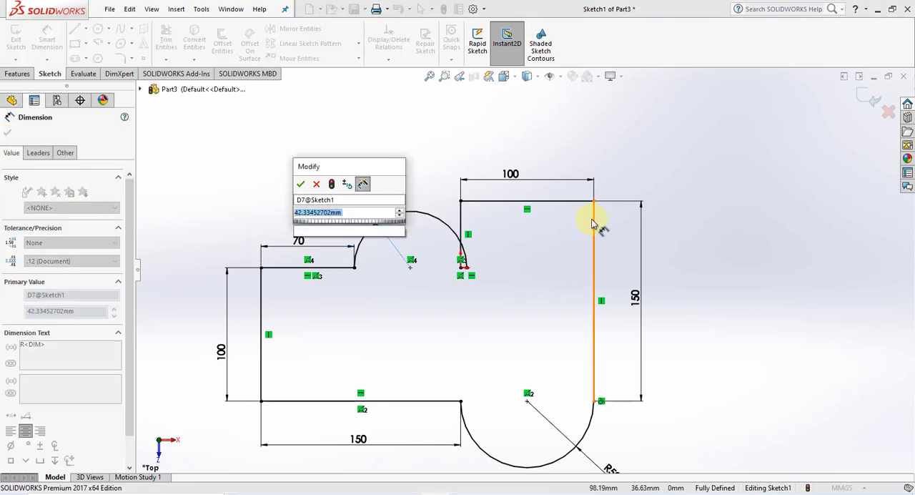
{"action": "type", "text": "40"}
{"action": "key", "text": "Return"}
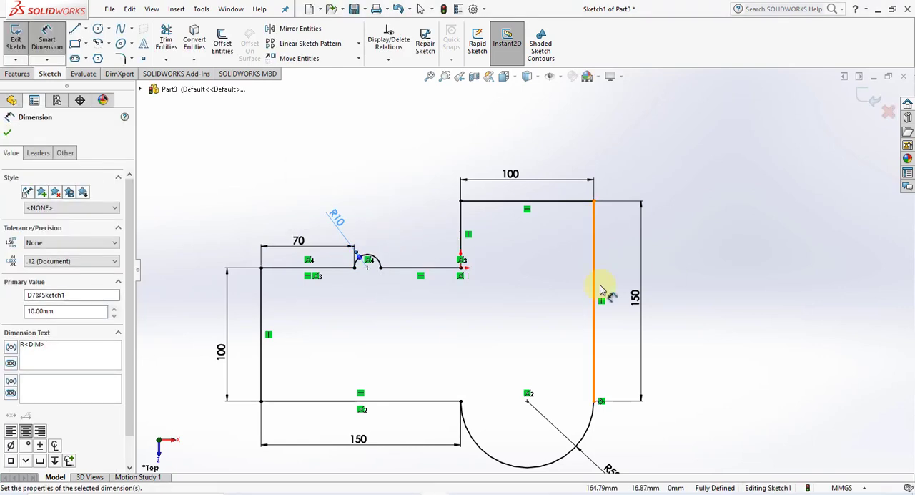
Add a driven length dimension to the horizontal line between the small arc and the origin
{"action": "left_click", "coordinate": [418, 272]}
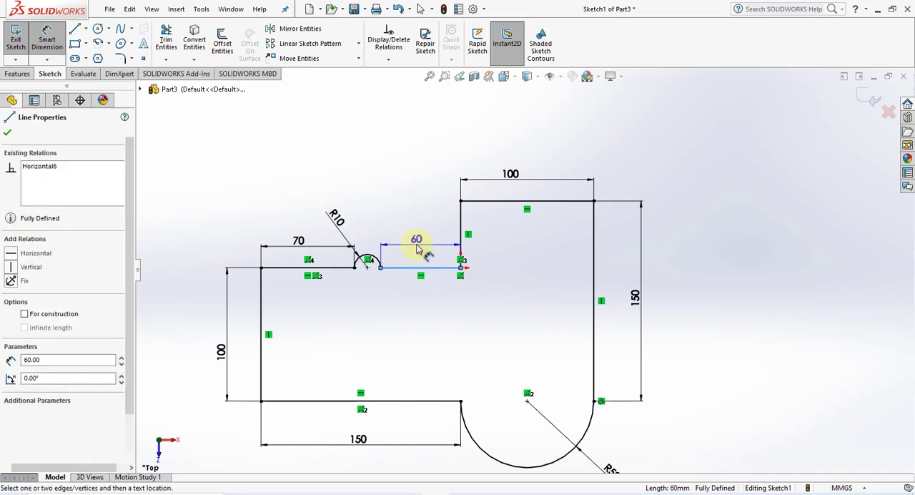
{"action": "left_click", "coordinate": [420, 249]}
{"action": "left_click", "coordinate": [527, 249]}
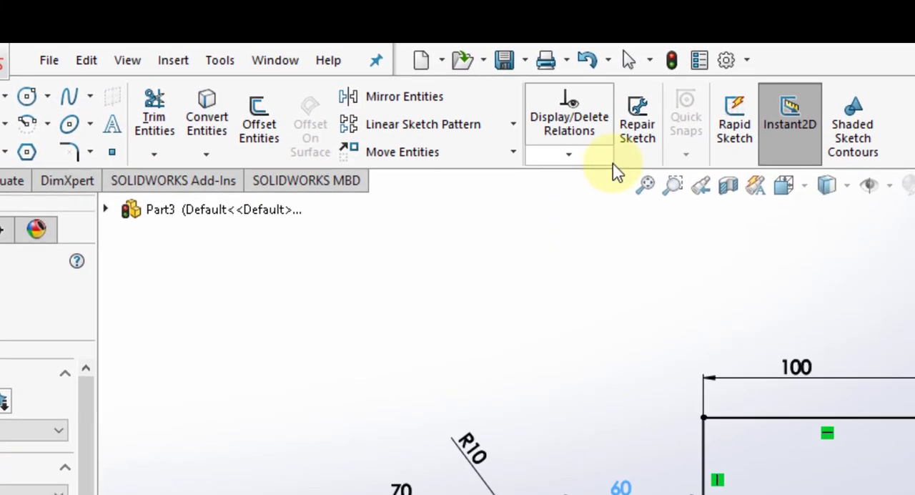
Set the radius of the small upward-bulging arc to 20 mm
{"action": "left_click", "coordinate": [574, 158]}
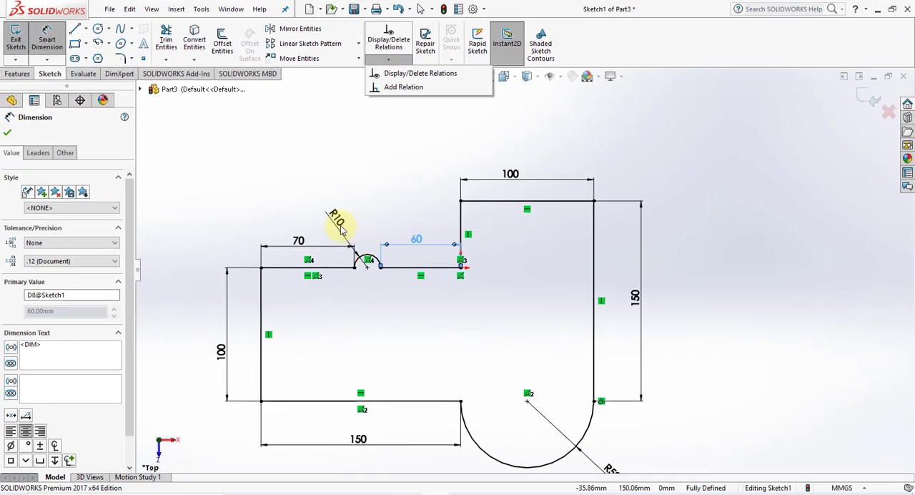
{"action": "left_click", "coordinate": [342, 225]}
{"action": "double_click", "coordinate": [343, 221]}
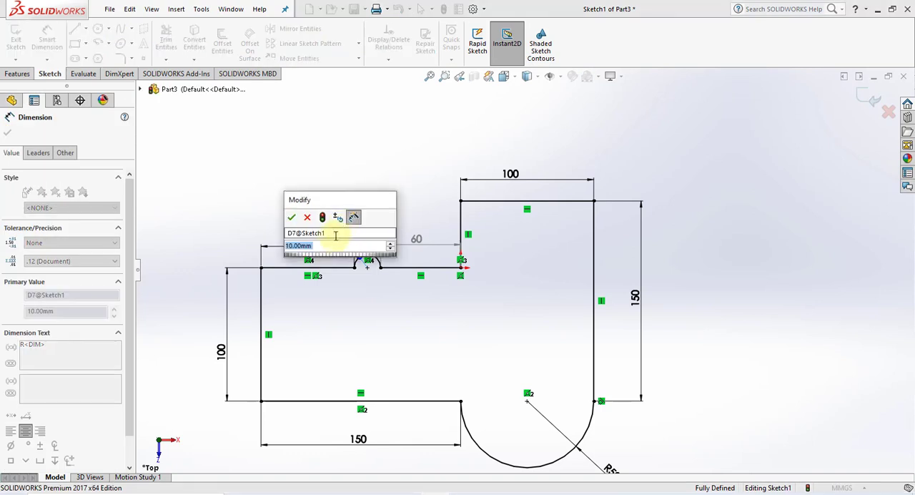
{"action": "type", "text": "20"}
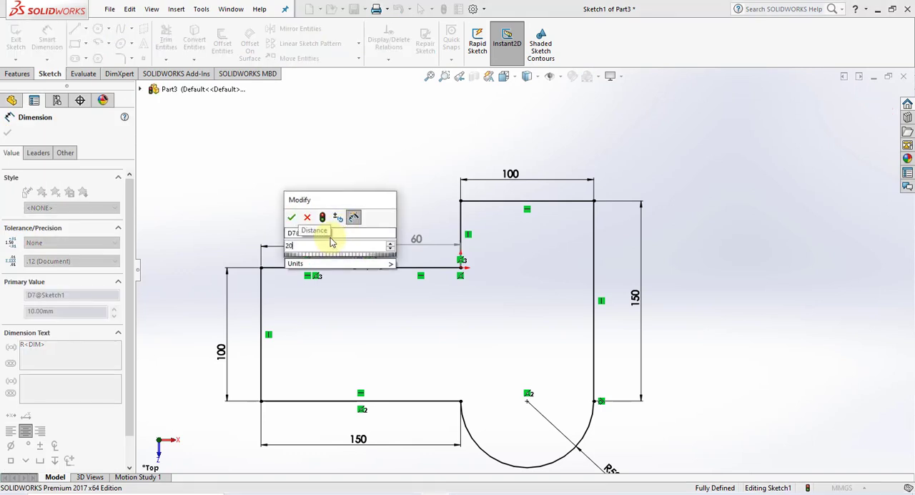
{"action": "key", "text": "Return"}
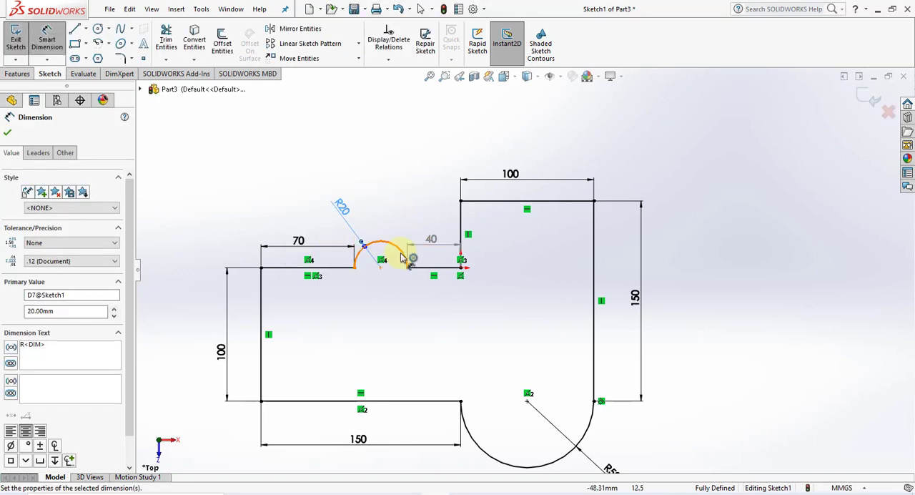
{"action": "left_click", "coordinate": [395, 208]}
Leave the Smart Dimension command and exit the sketch, keeping its changes
{"action": "scroll", "coordinate": [643, 415], "scroll_direction": "up", "scroll_amount": 2}
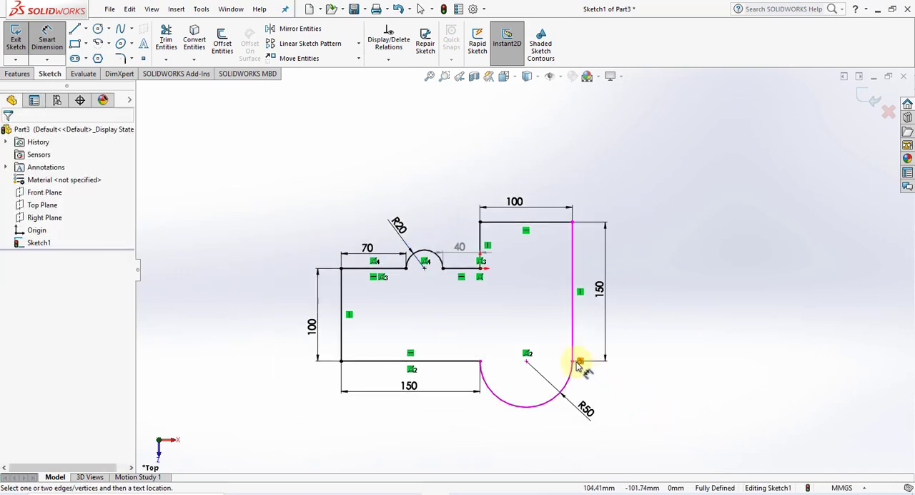
{"action": "scroll", "coordinate": [578, 367], "scroll_direction": "down", "scroll_amount": 2}
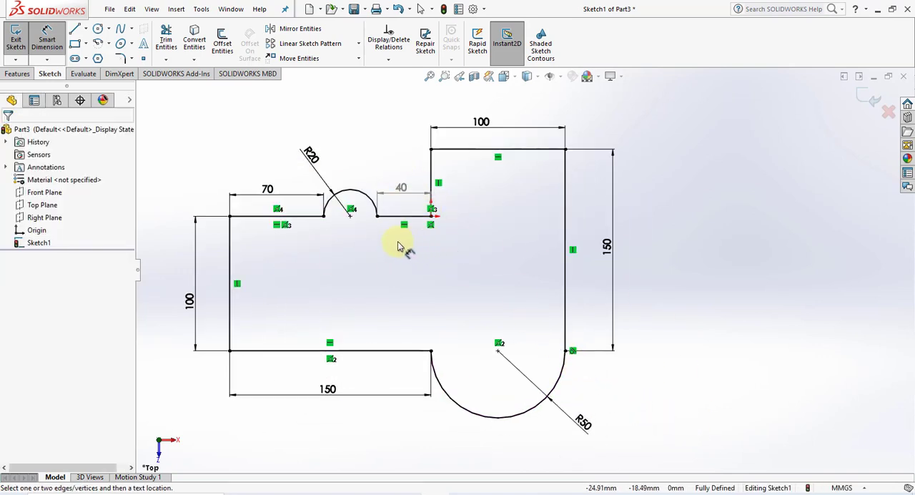
{"action": "scroll", "coordinate": [398, 245], "scroll_direction": "up", "scroll_amount": 1}
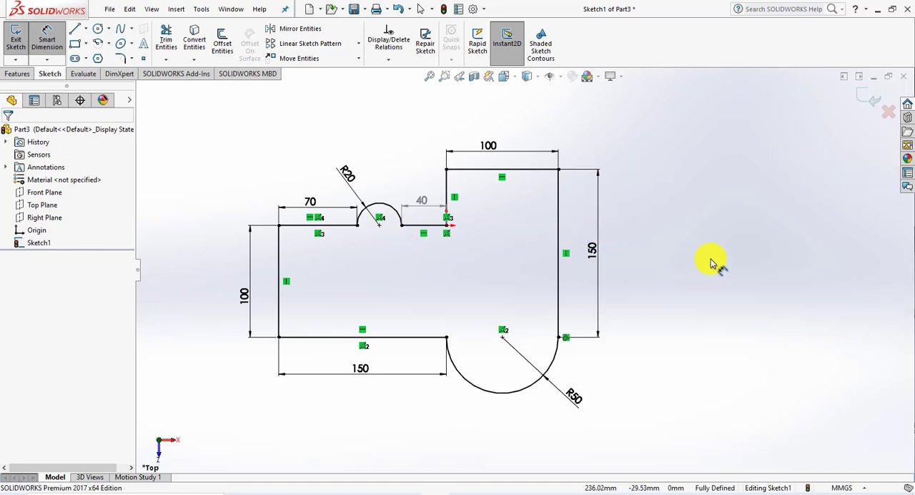
{"action": "right_click", "coordinate": [723, 215]}
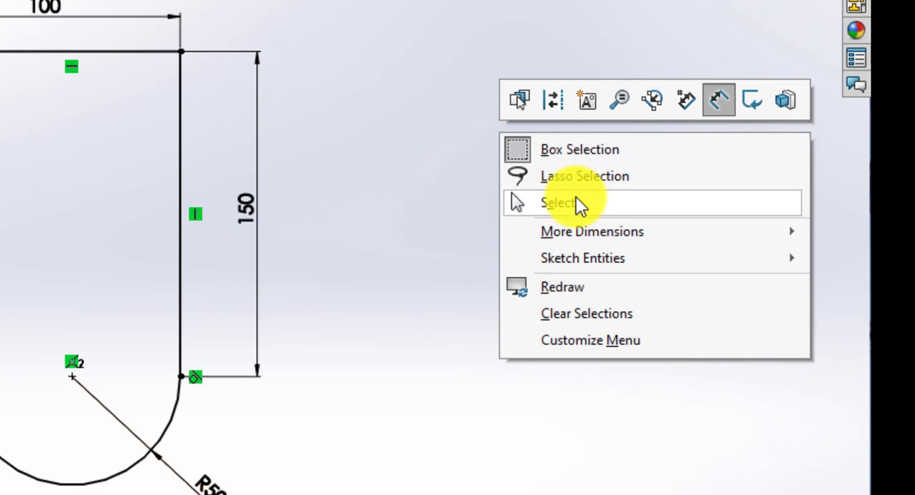
{"action": "left_click", "coordinate": [576, 202]}
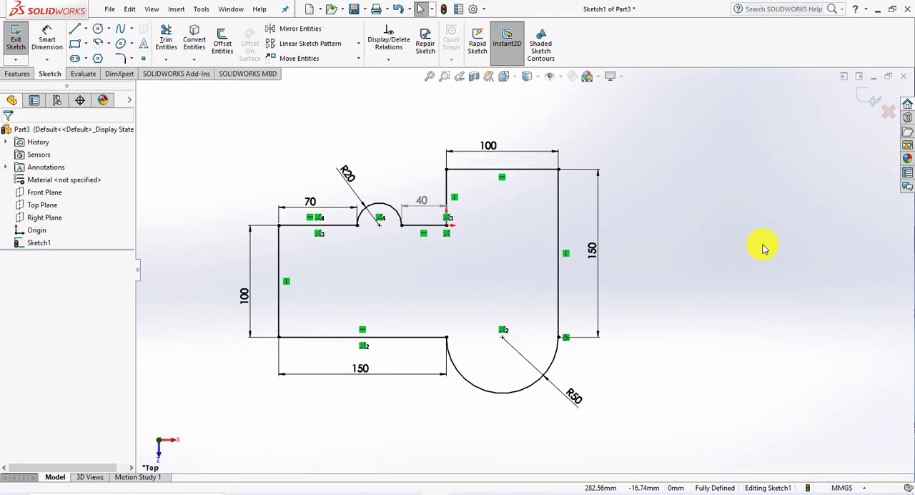
{"action": "left_click", "coordinate": [481, 170]}
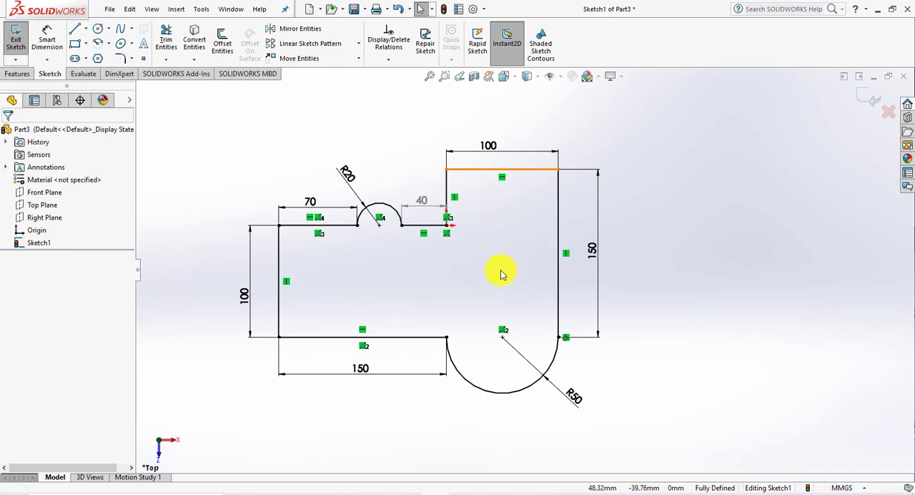
{"action": "left_click", "coordinate": [700, 199]}
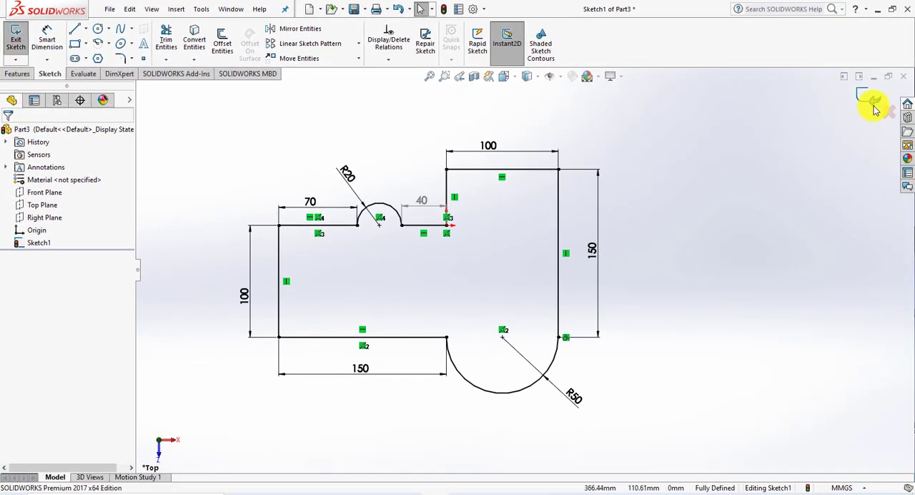
{"action": "left_click", "coordinate": [875, 101]}
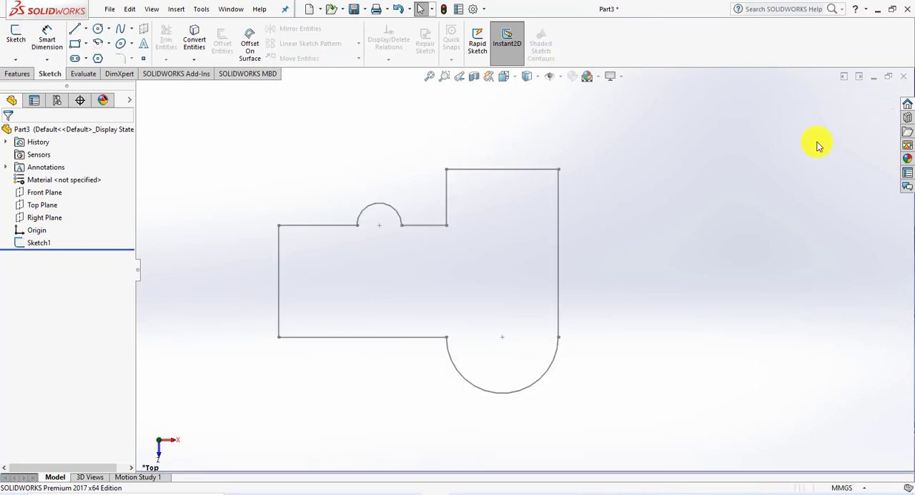
Reopen the finished profile sketch, Sketch1, for editing
{"action": "scroll", "coordinate": [382, 239], "scroll_direction": "up", "scroll_amount": 4}
{"action": "scroll", "coordinate": [386, 245], "scroll_direction": "down", "scroll_amount": 4}
{"action": "scroll", "coordinate": [625, 288], "scroll_direction": "up", "scroll_amount": 3}
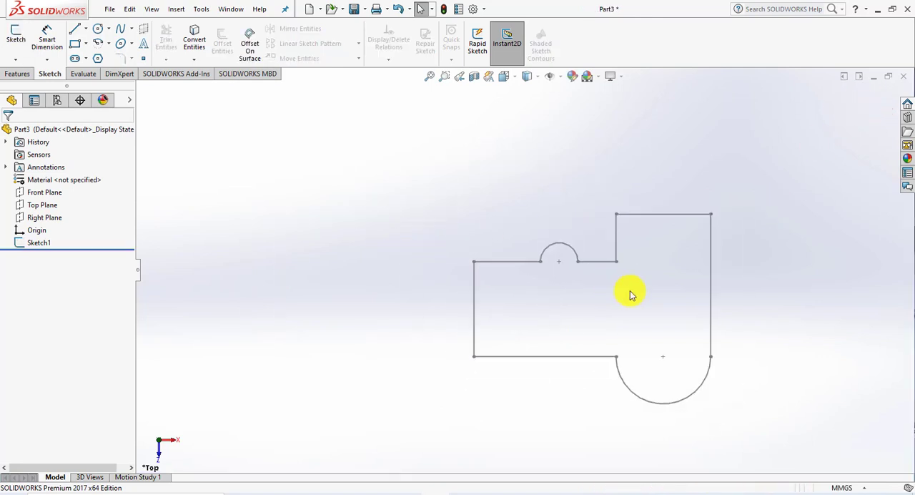
{"action": "scroll", "coordinate": [714, 346], "scroll_direction": "down", "scroll_amount": 3}
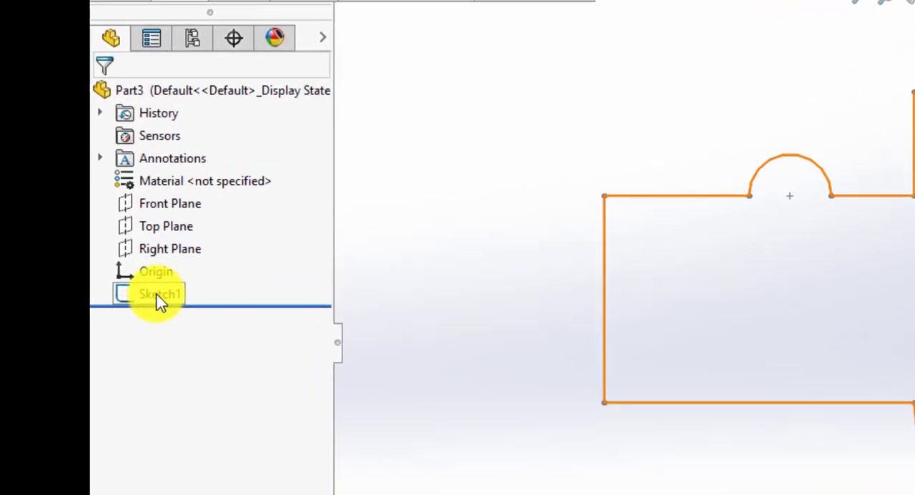
{"action": "left_click", "coordinate": [159, 295]}
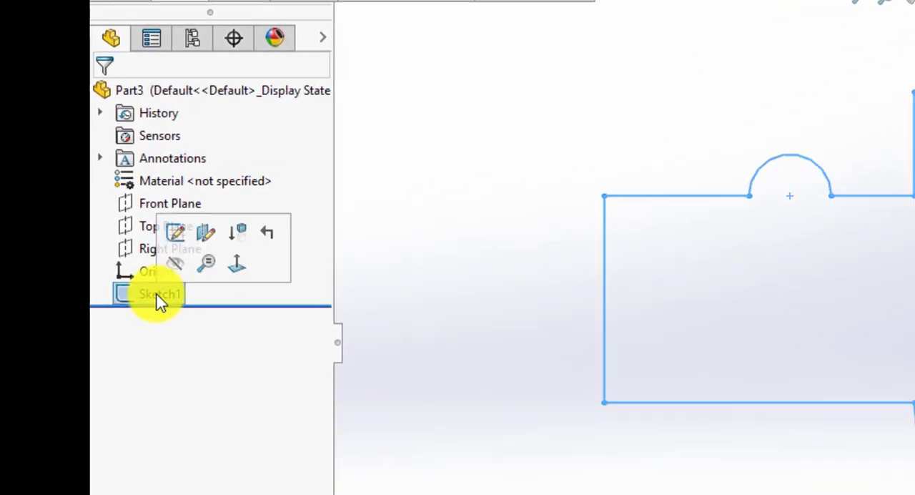
{"action": "right_click", "coordinate": [158, 295]}
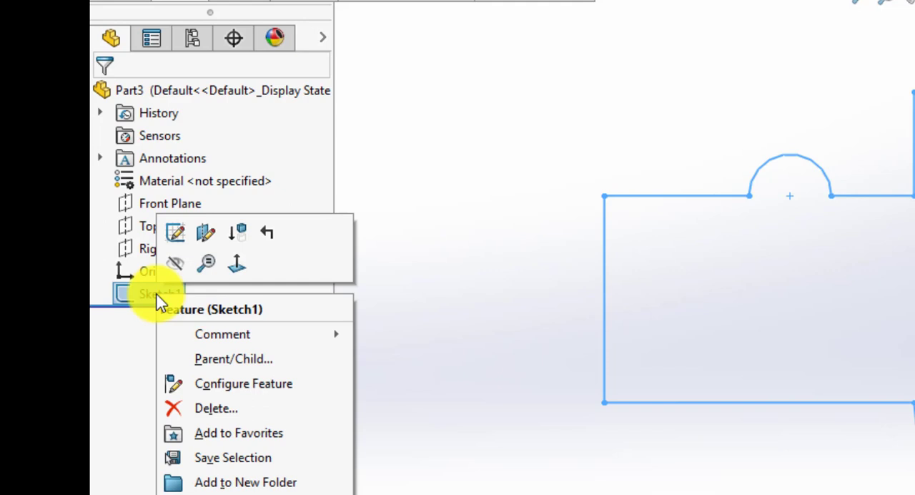
{"action": "left_click", "coordinate": [176, 234]}
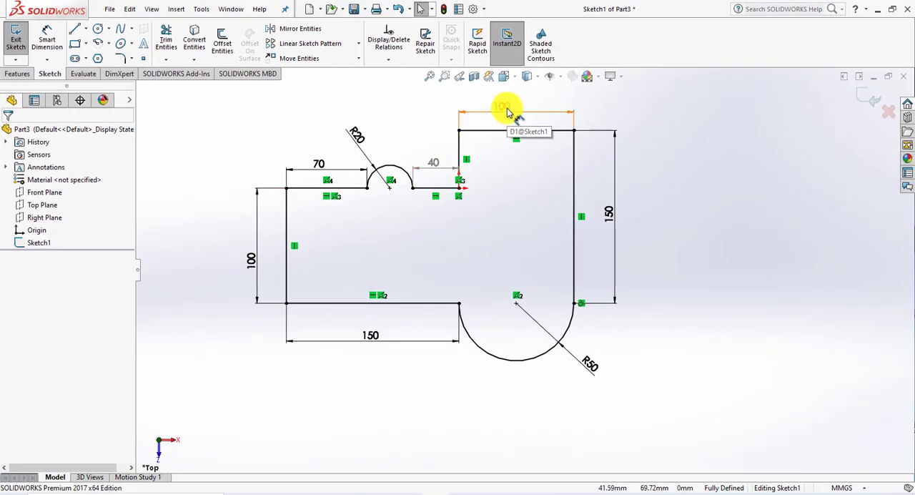
Set the length dimension of the profile's topmost horizontal line to 90 mm and exit the sketch
{"action": "double_click", "coordinate": [510, 111]}
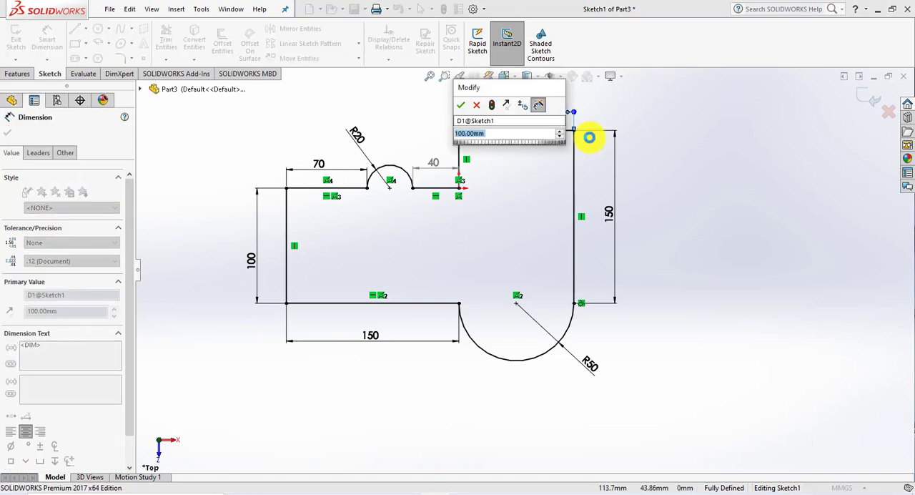
{"action": "type", "text": "90"}
{"action": "key", "text": "Return"}
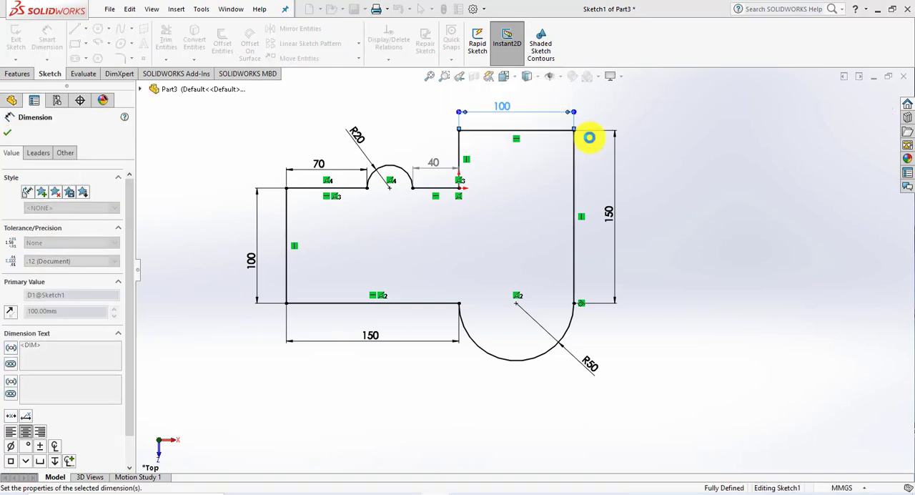
{"action": "left_click", "coordinate": [7, 132]}
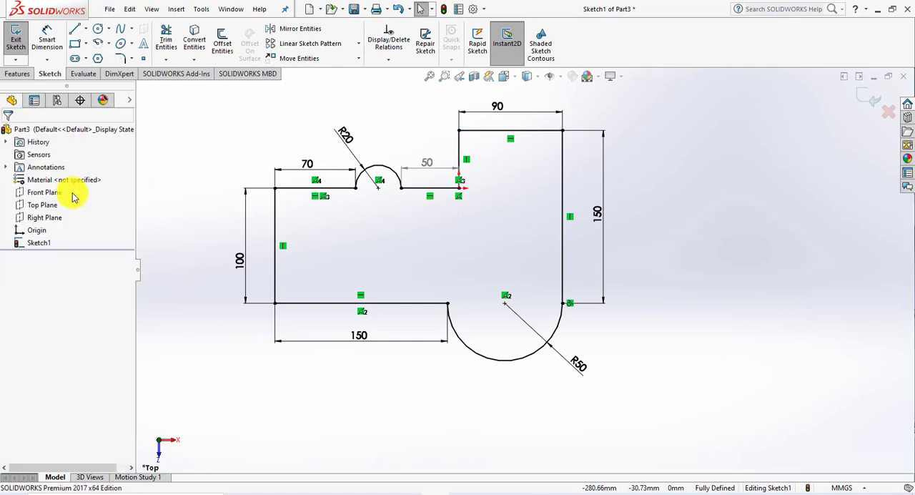
{"action": "left_click", "coordinate": [864, 103]}
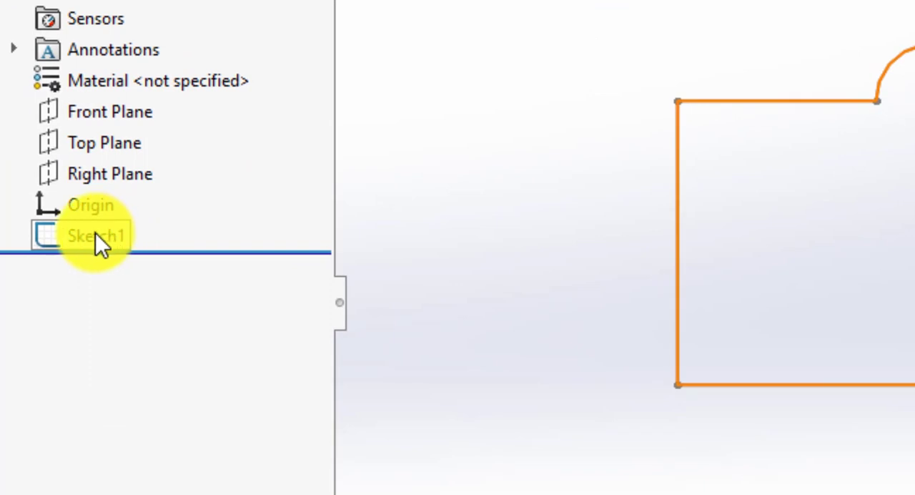
Rename Sketch1 to "part 1" in its feature properties
{"action": "right_click", "coordinate": [96, 239]}
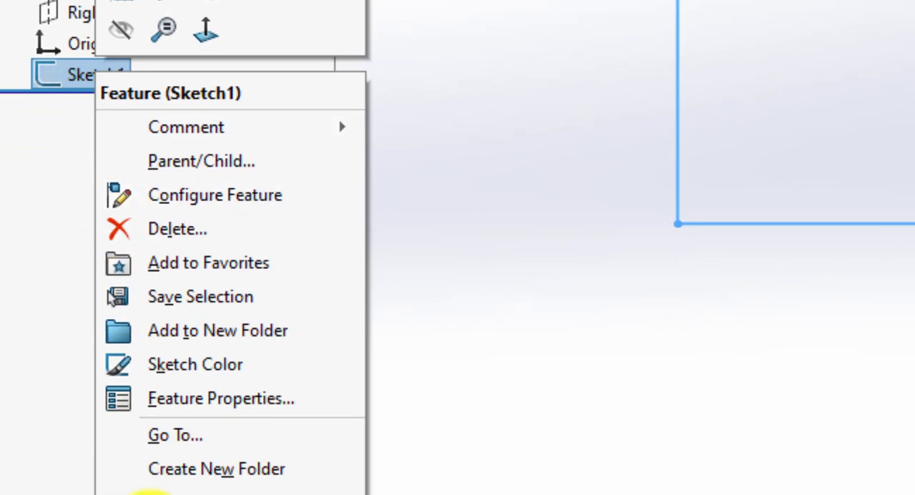
{"action": "left_click", "coordinate": [212, 402]}
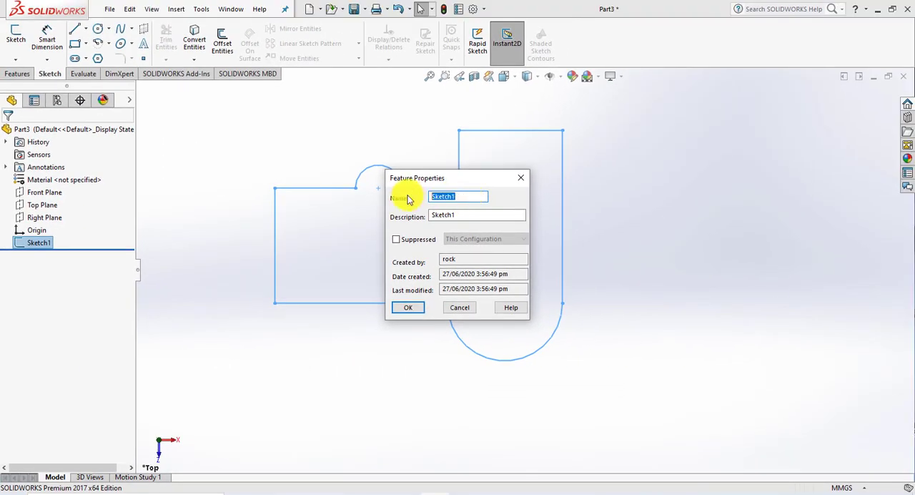
{"action": "type", "text": "part 1"}
{"action": "left_click", "coordinate": [407, 308]}
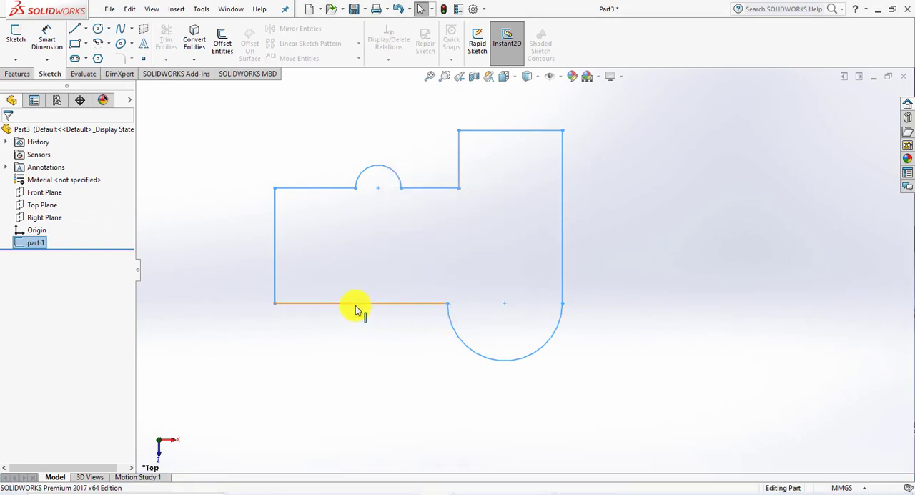